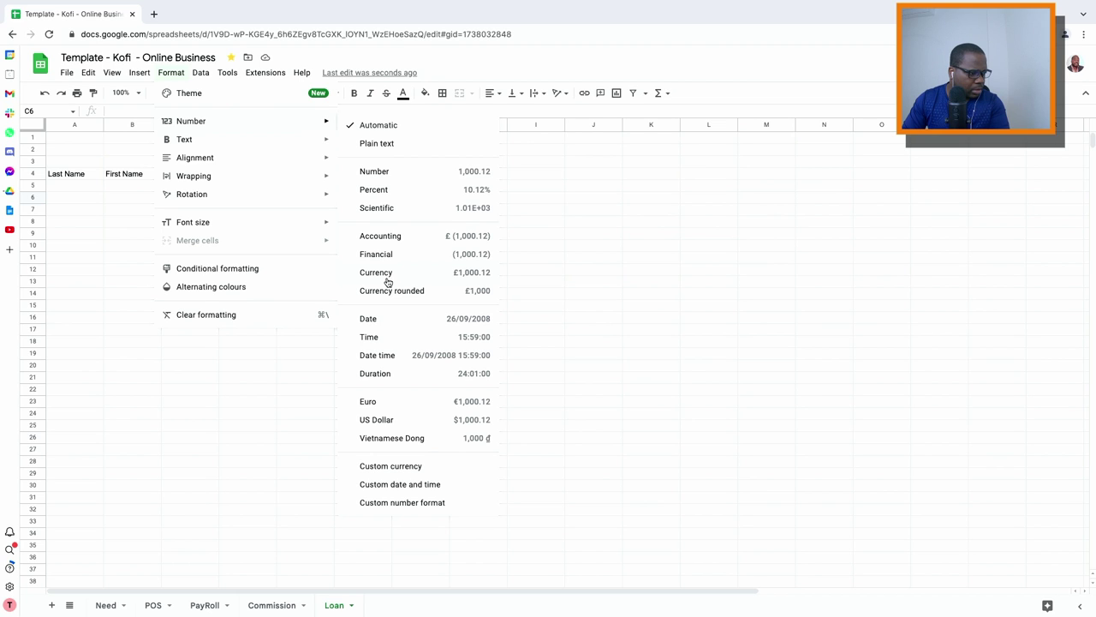
- Give C6 a custom US Dollar currency format and enter a $5.00 wage
click(374, 466)
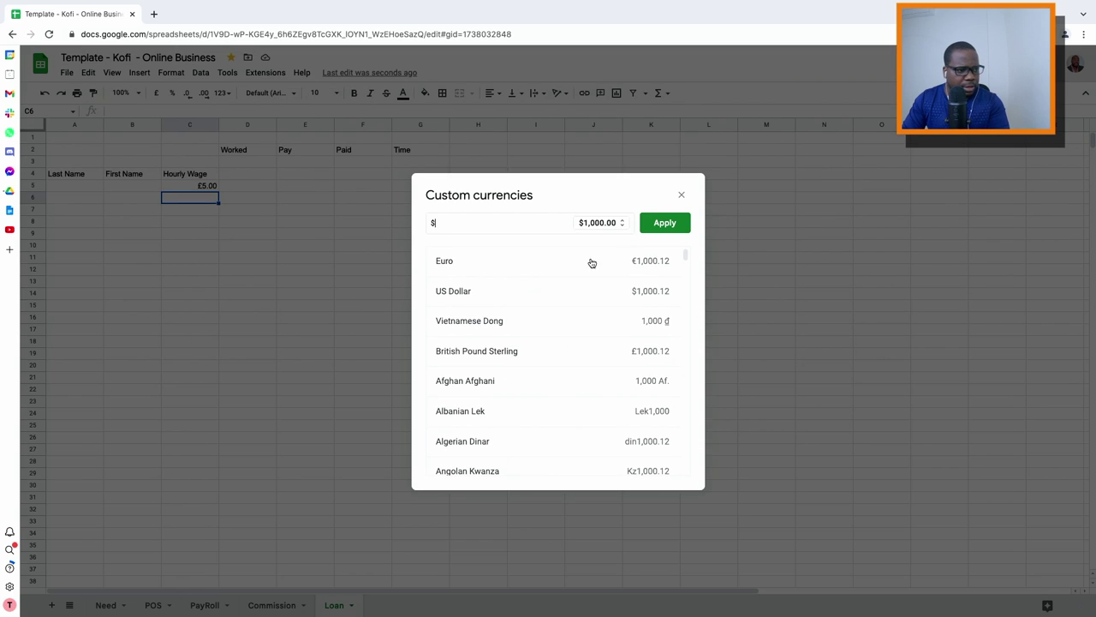
click(672, 228)
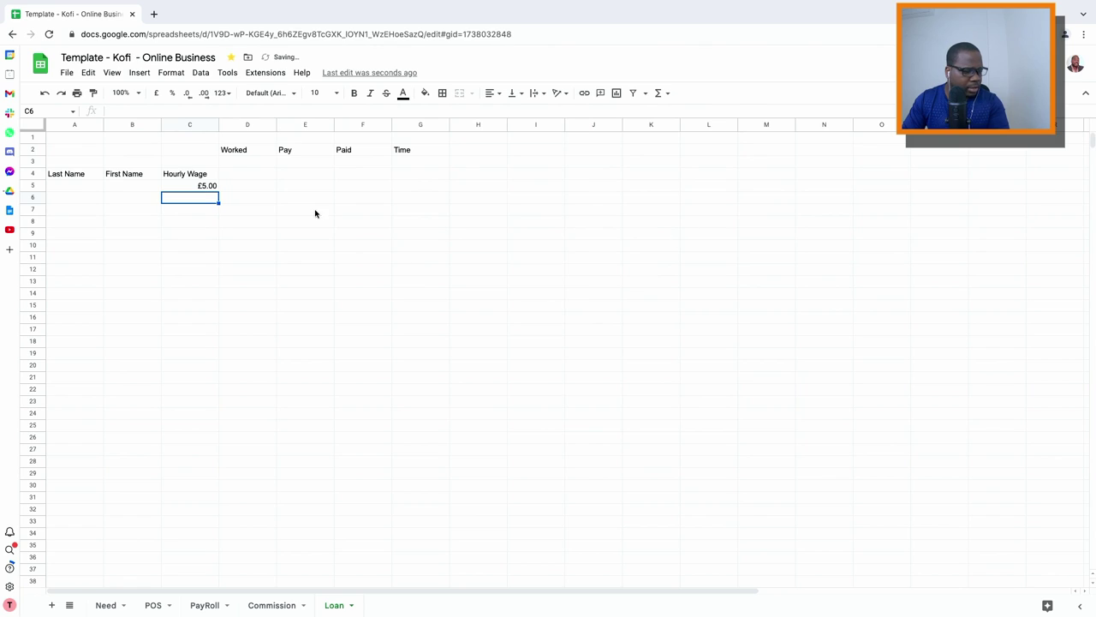
text(5)
key(Return)
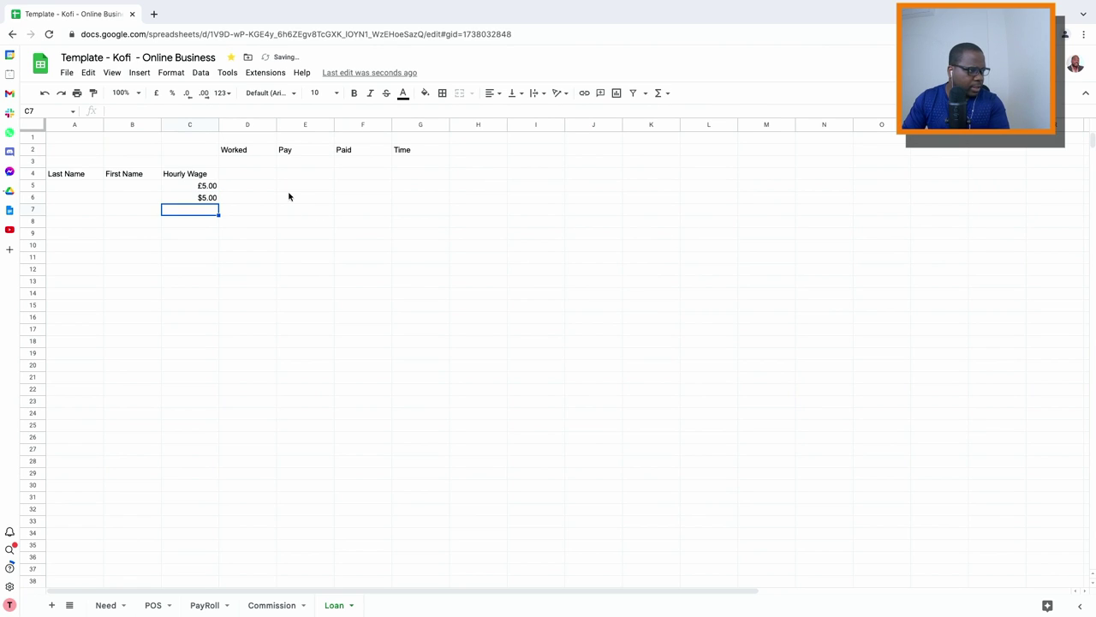
click(207, 186)
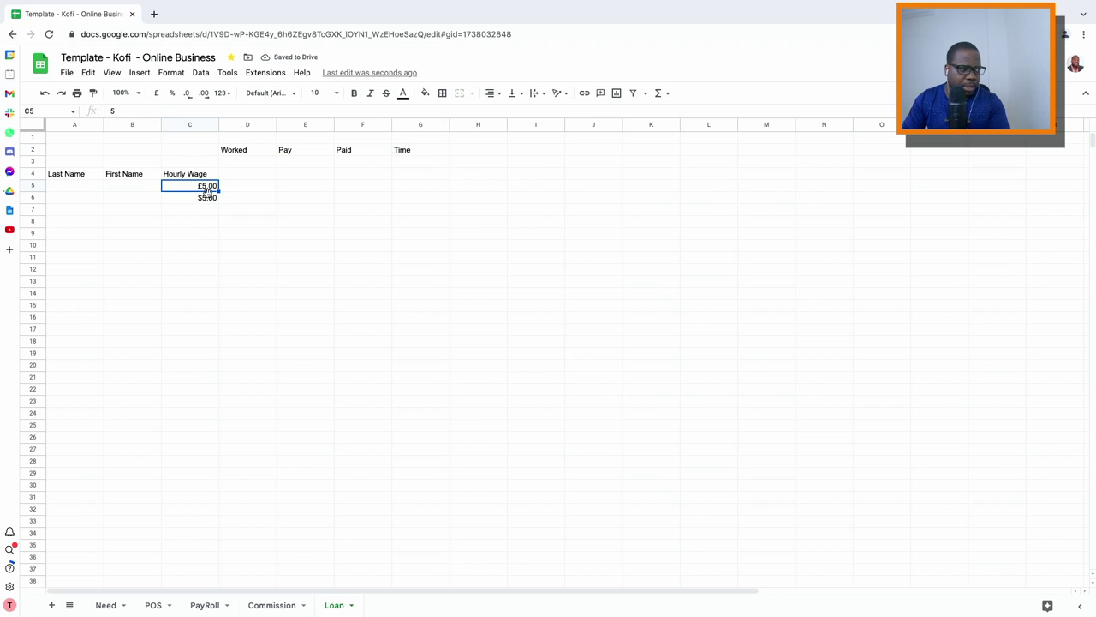
- Apply the custom Euro currency format to the C5 wage so it shows €5.00
click(202, 74)
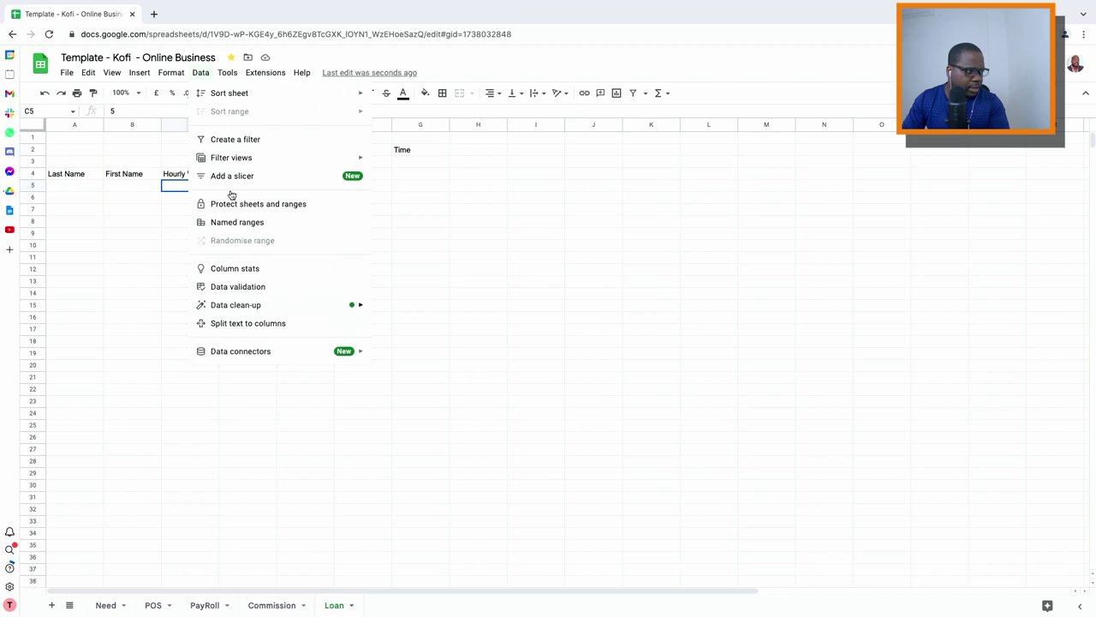
mouse_move(174, 74)
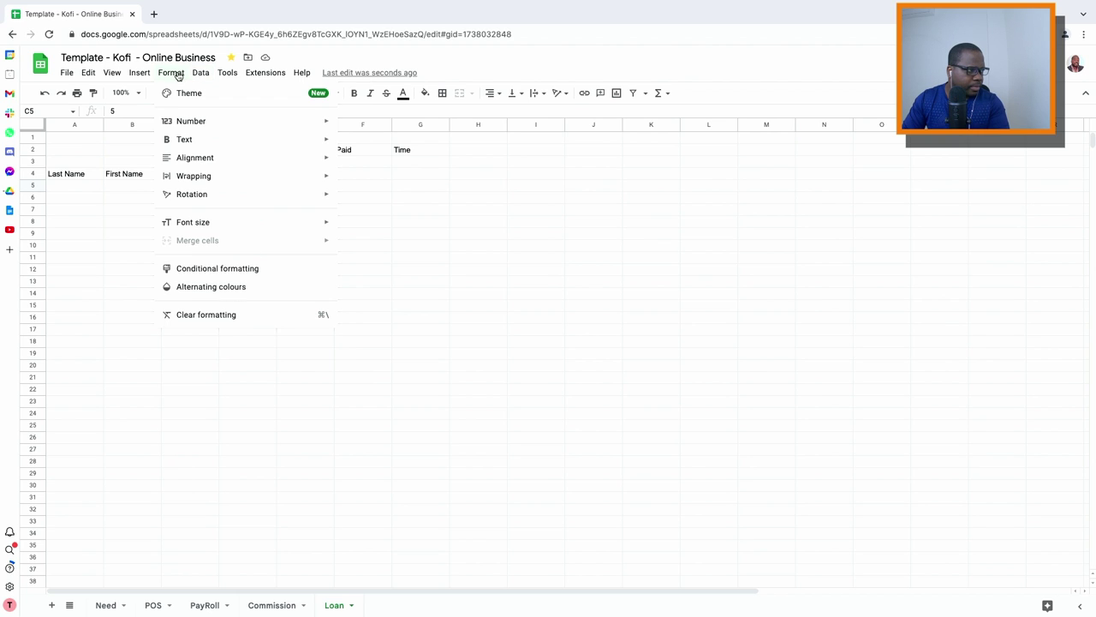
mouse_move(256, 122)
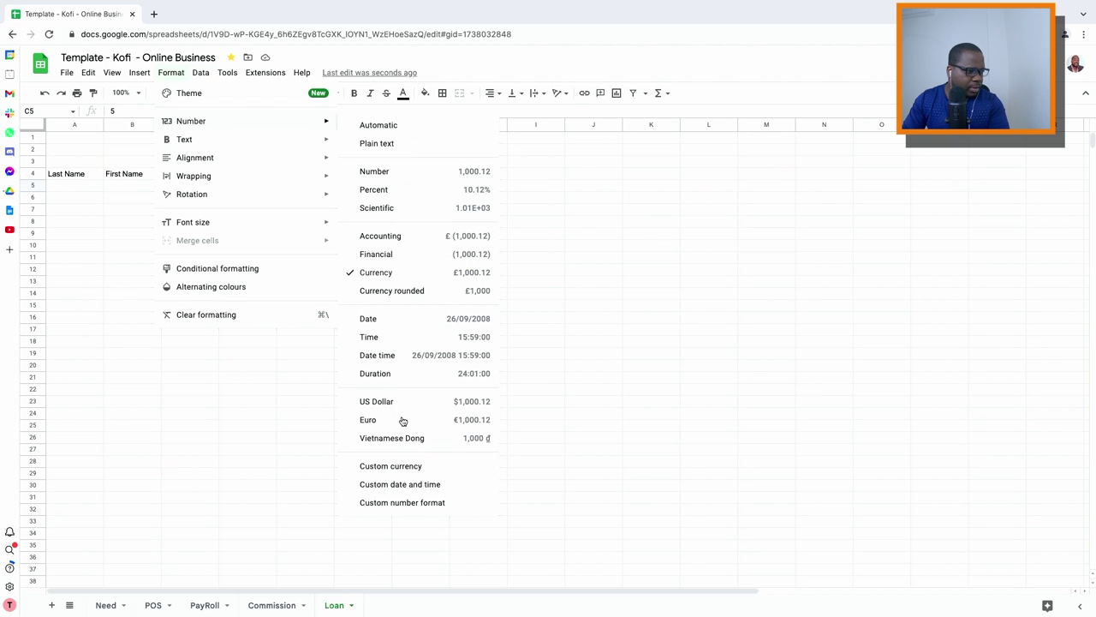
click(401, 467)
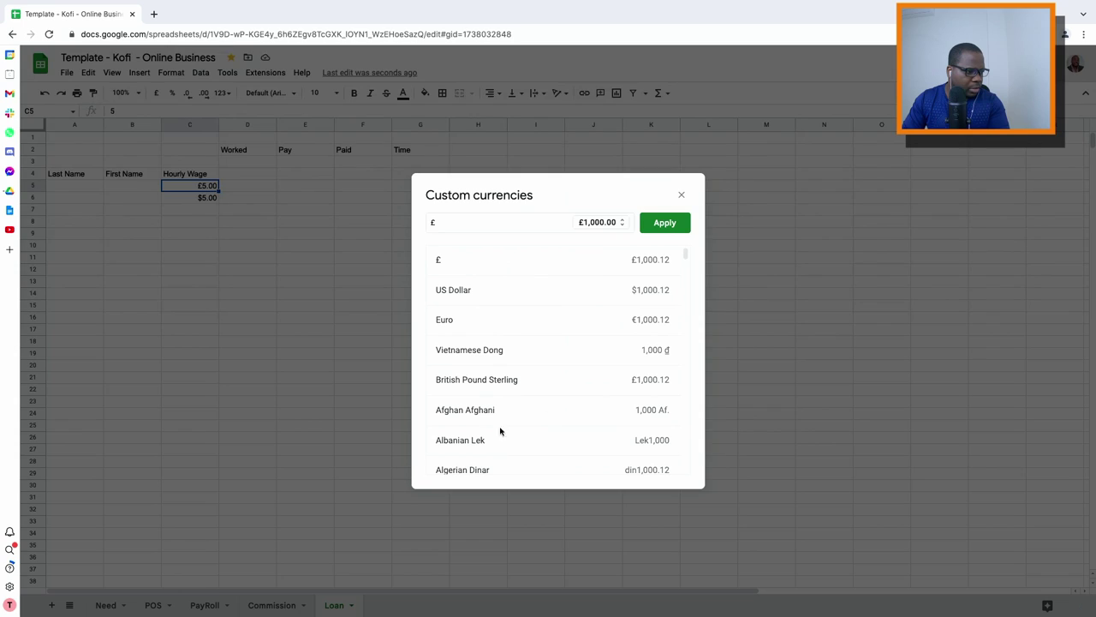
click(567, 329)
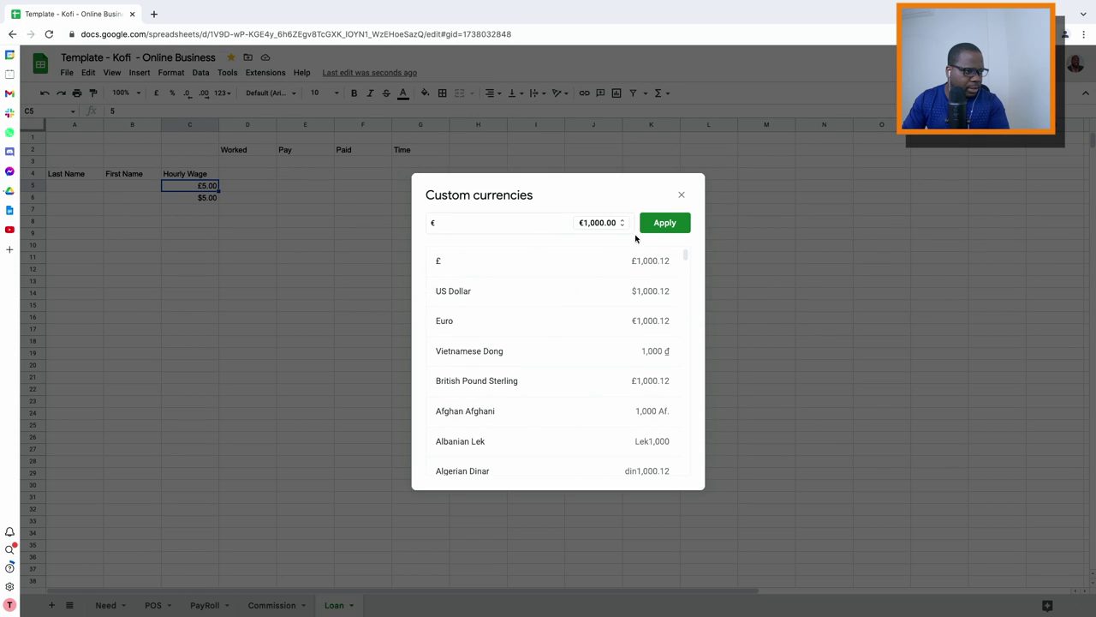
click(659, 224)
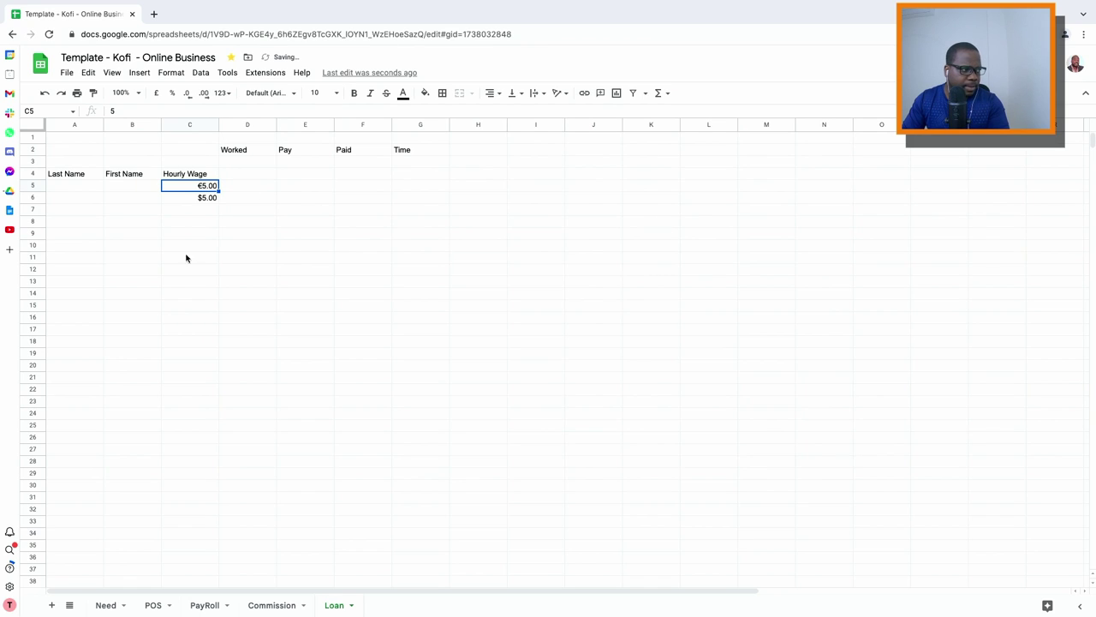
key(Down)
key(Down)
key(Down)
key(Down)
key(Down)
key(Down)
key(Down)
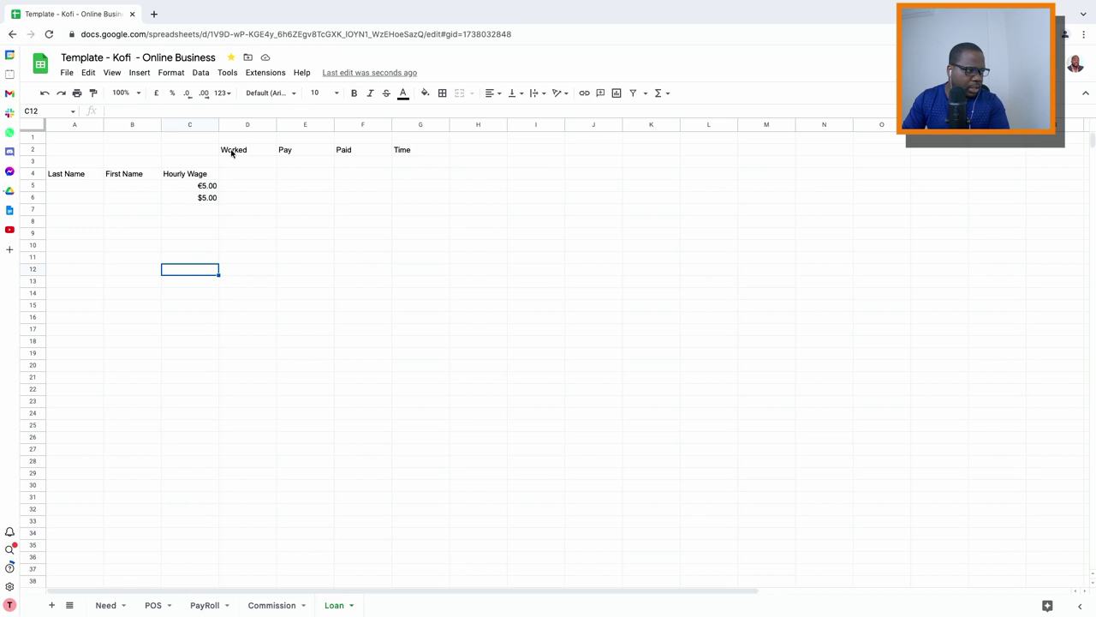
- Enter 10 worked hours in D5 and 25 in D6
click(250, 188)
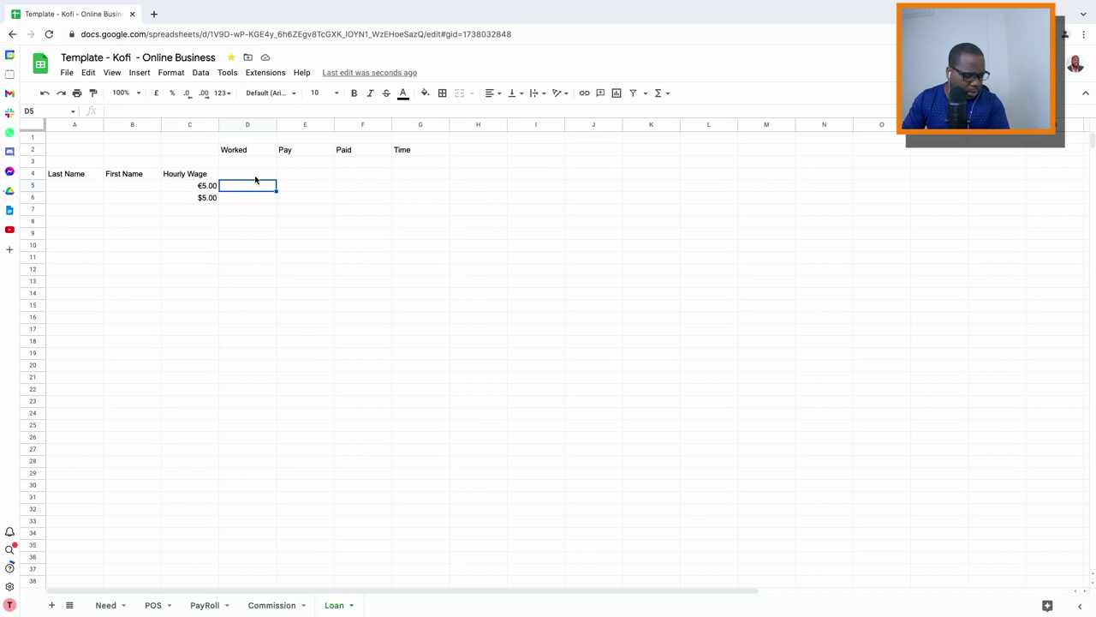
text(10)
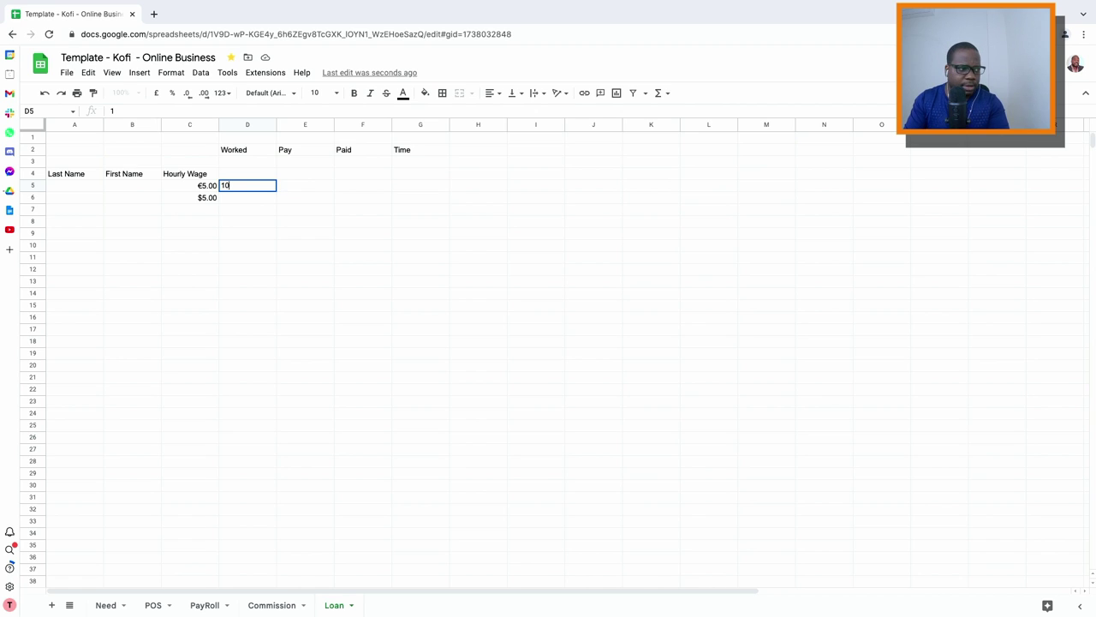
key(Return)
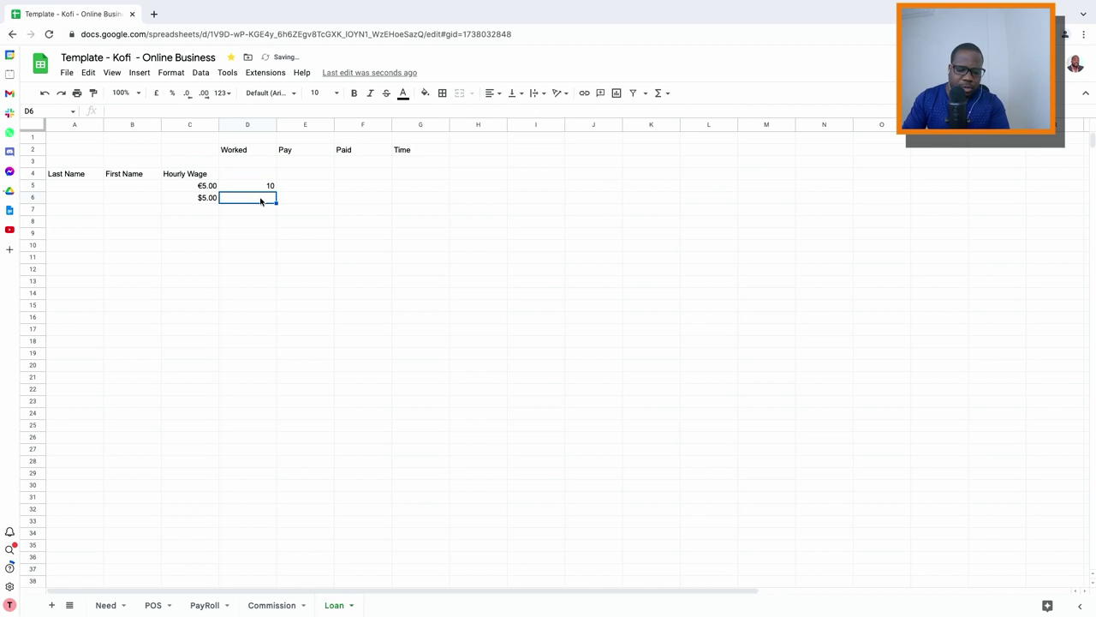
text(25)
click(270, 245)
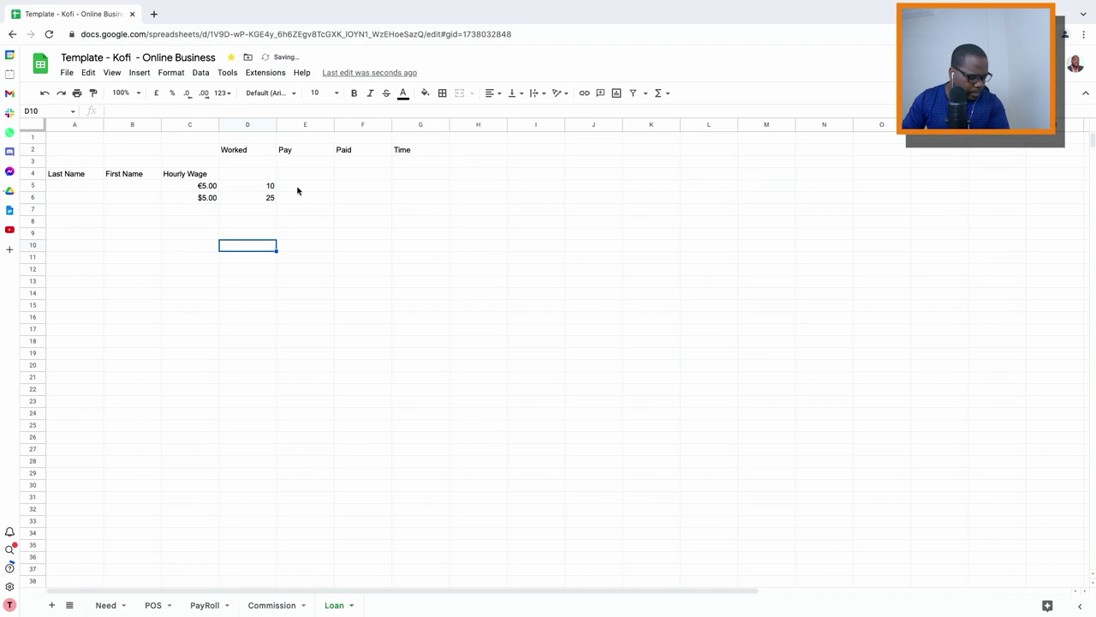
click(298, 188)
click(274, 188)
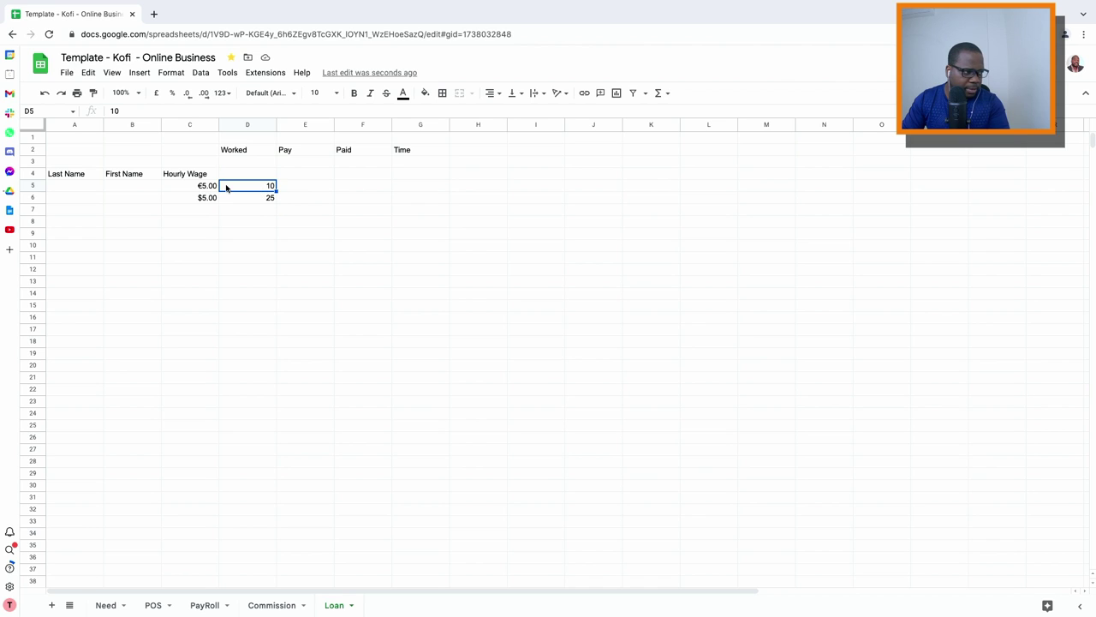
- Enter the pay formula =sum(D5*C5) in E5 and accept its auto-fill into E6
click(292, 187)
text(=)
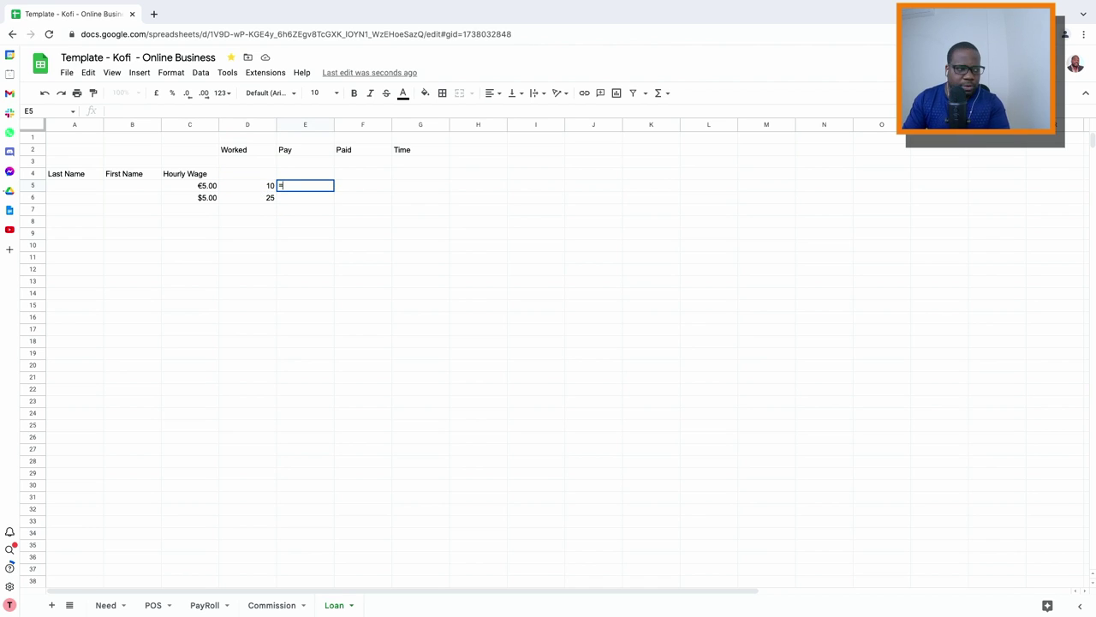
text(sum)
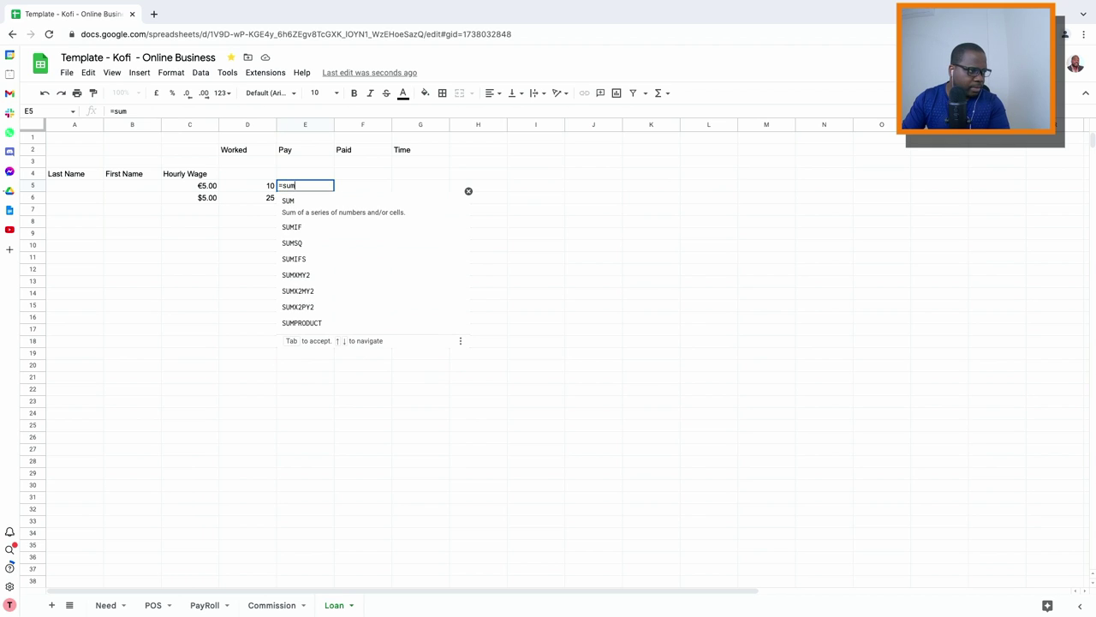
text(()
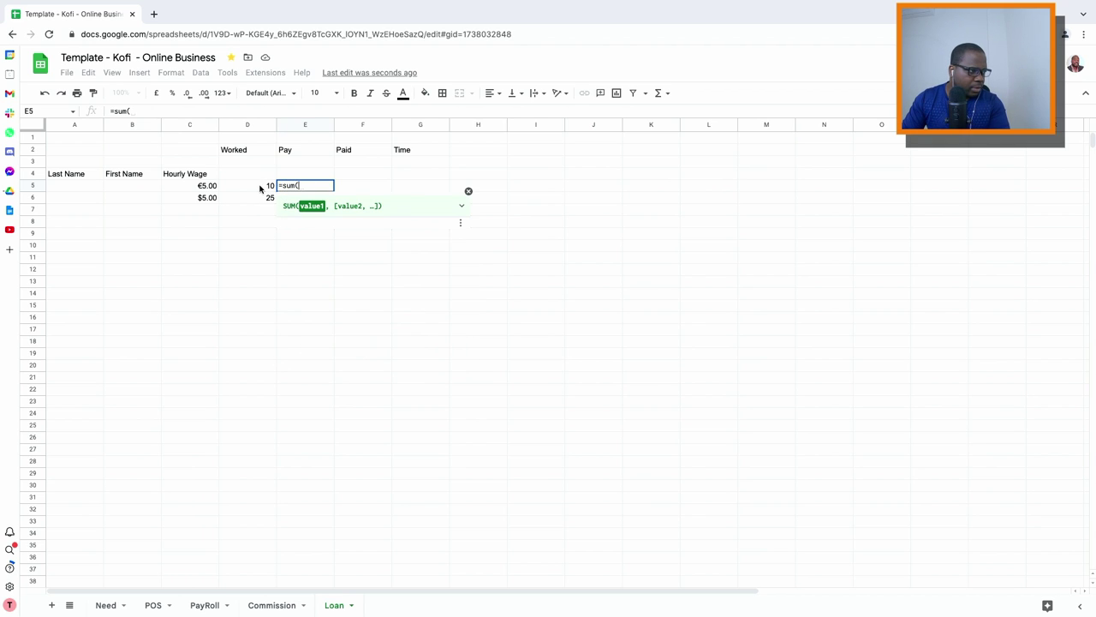
click(261, 187)
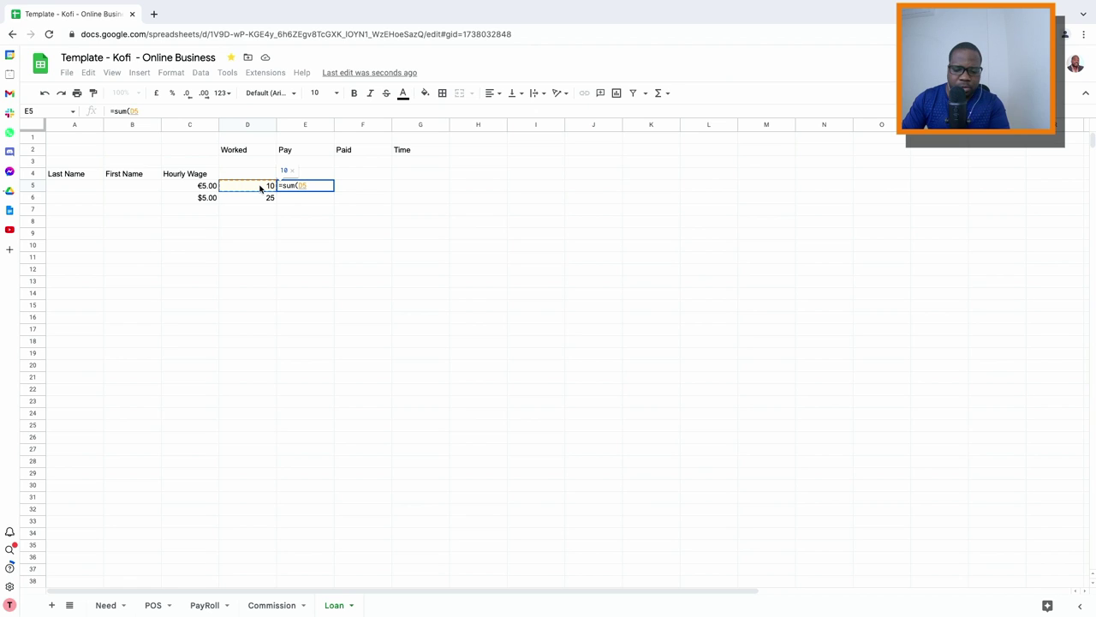
text(*)
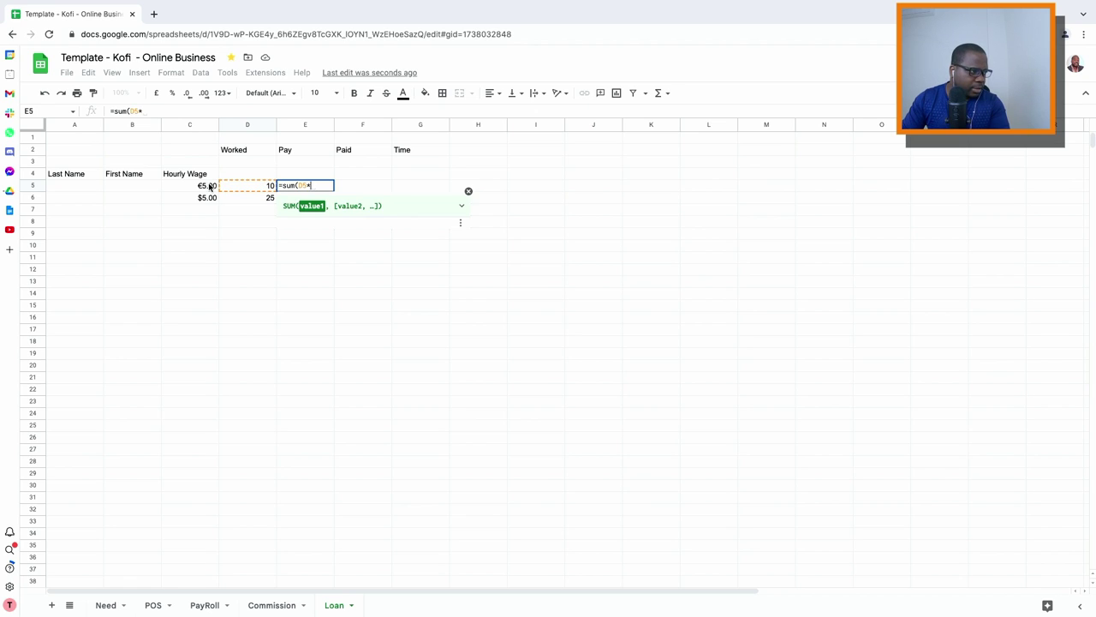
click(209, 186)
key(Return)
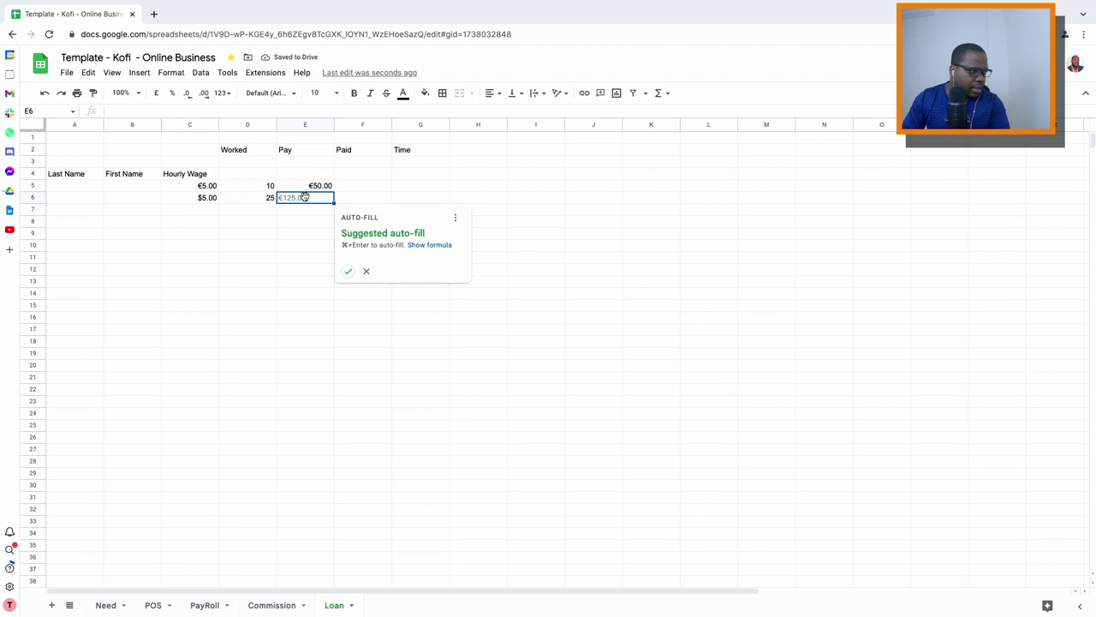
click(348, 272)
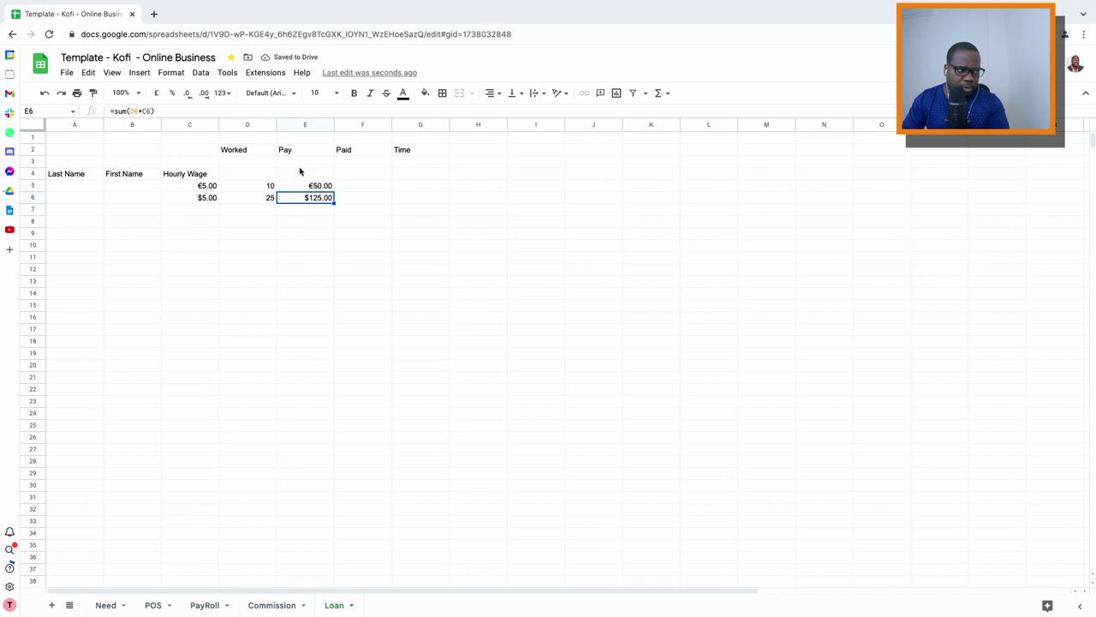
- Change the hours in D5 to 100 so E5 shows €500.00
click(262, 190)
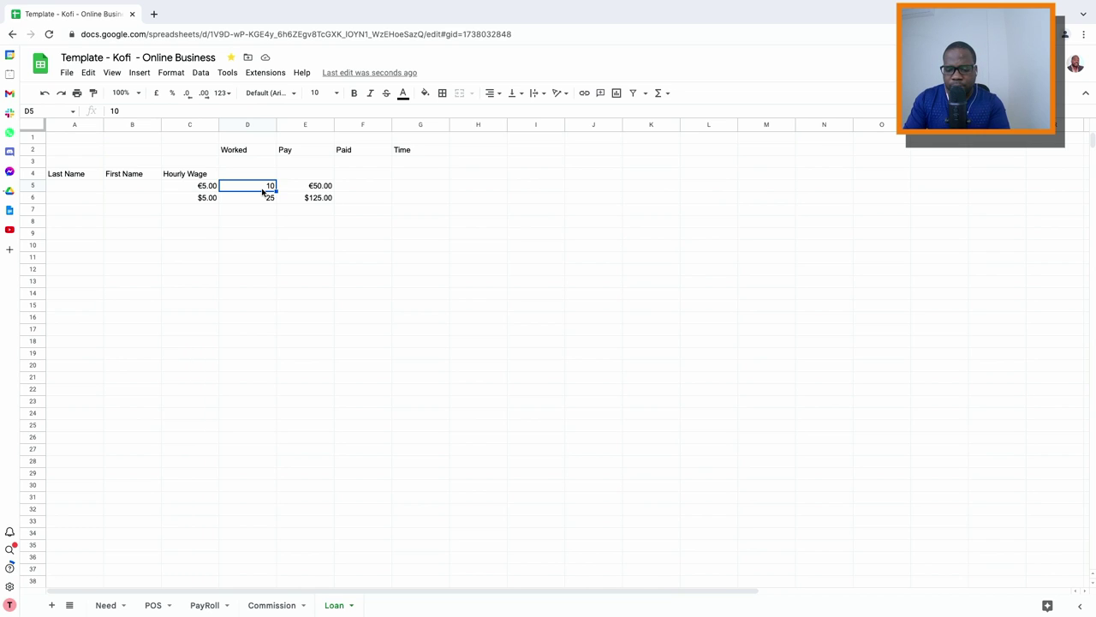
text(100)
key(Return)
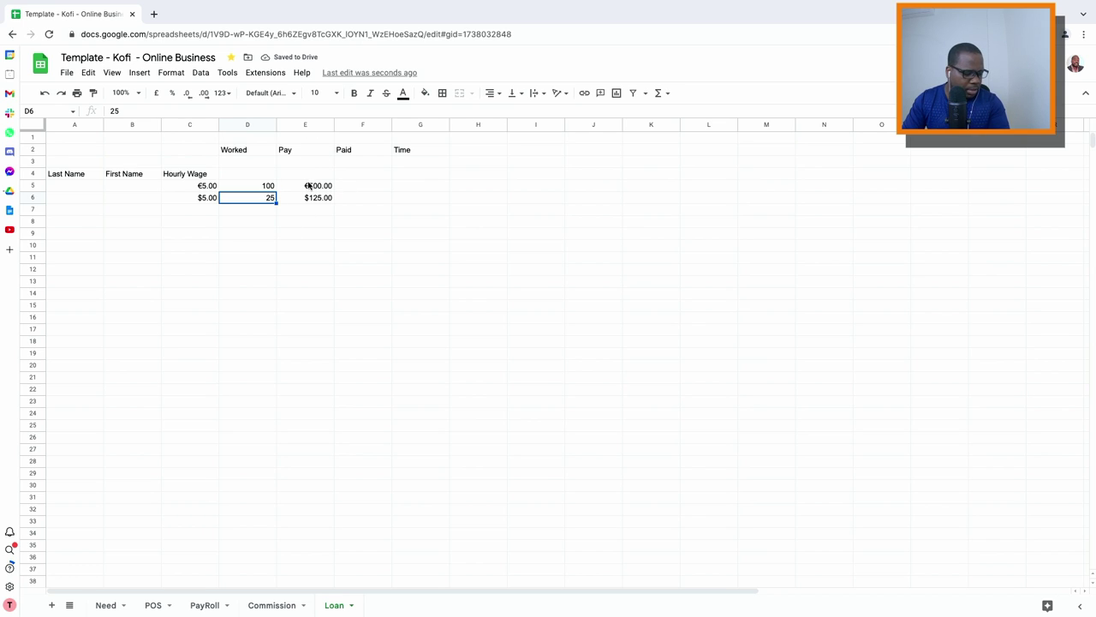
click(375, 185)
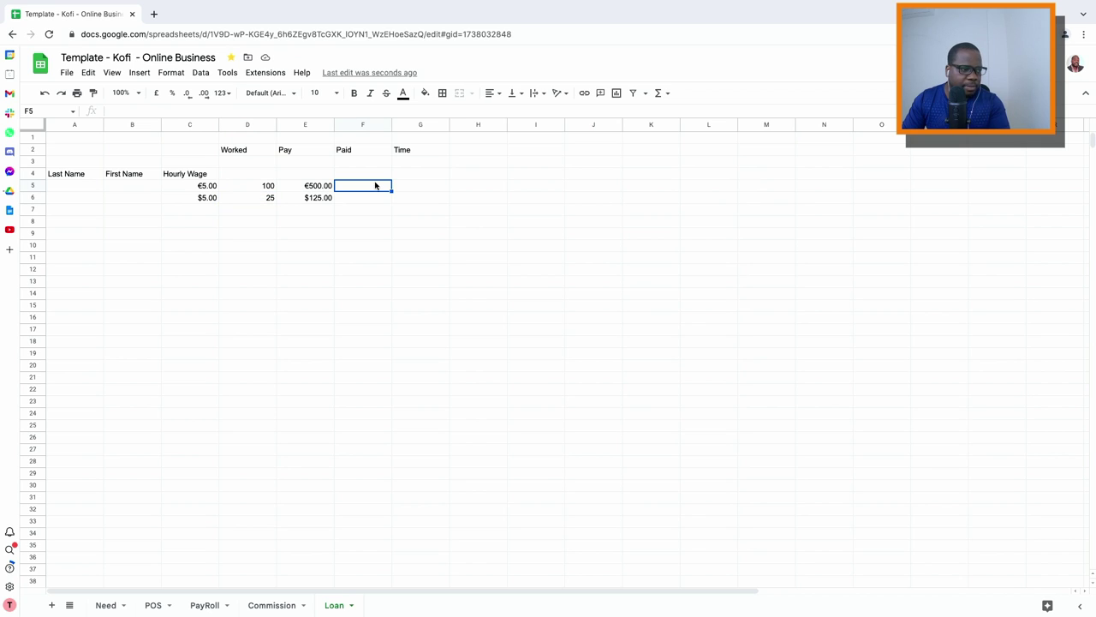
right_click(375, 185)
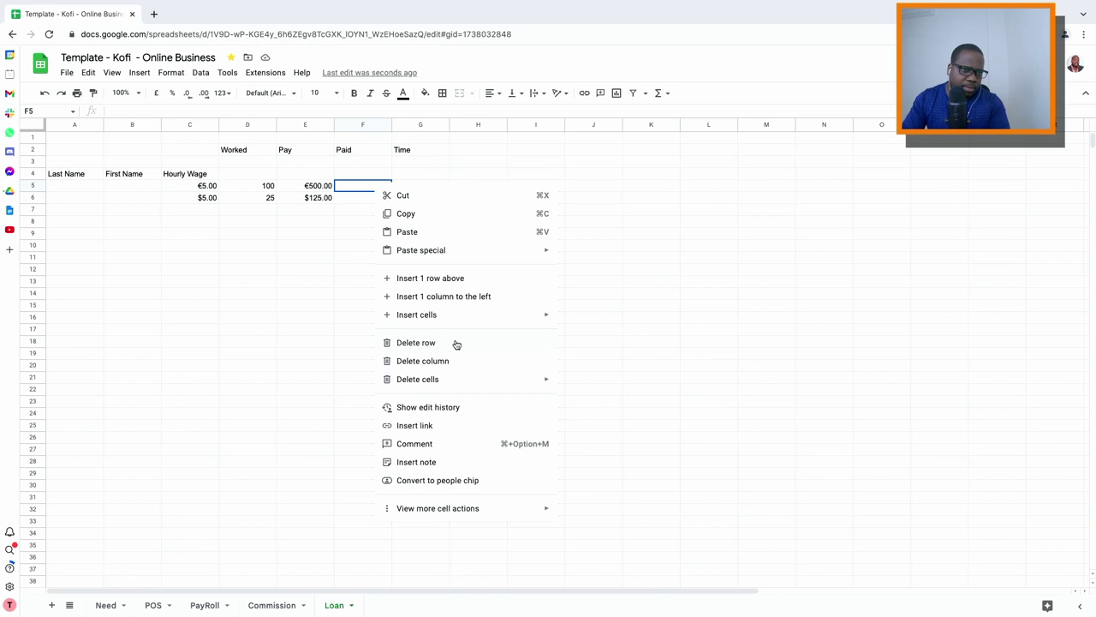
mouse_move(467, 318)
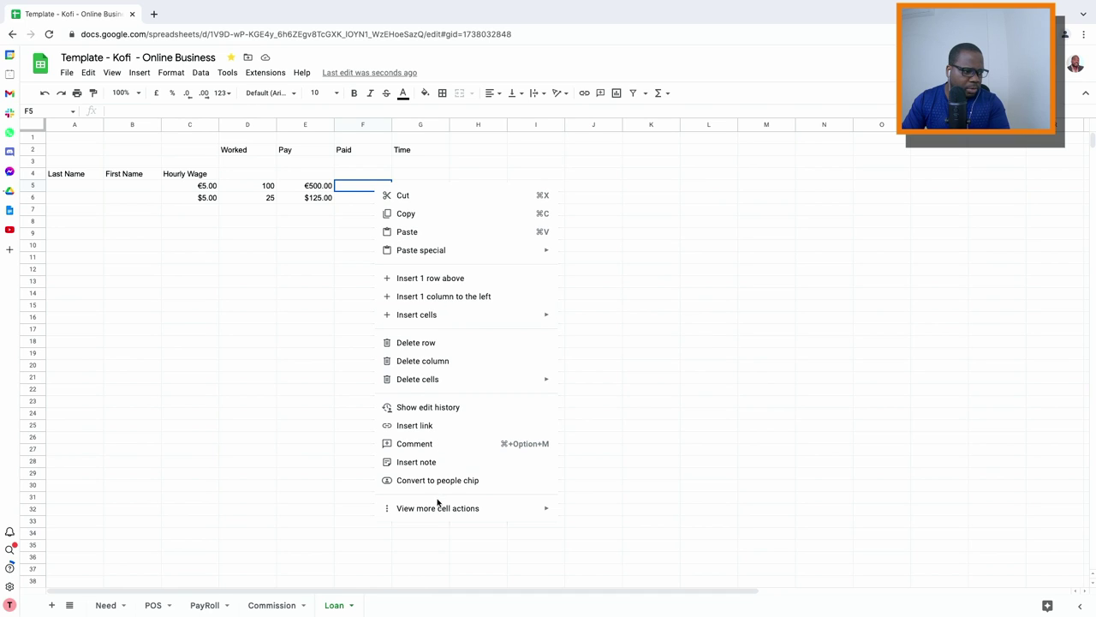
click(354, 197)
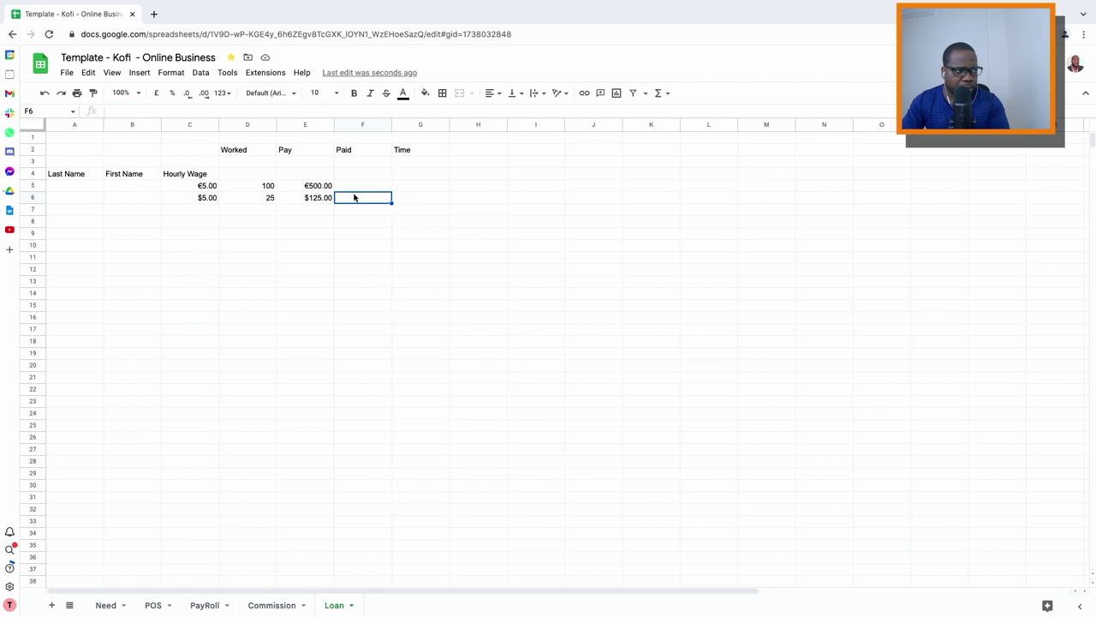
- Give F5 a date format and enter the Paid date 11/08/2022
click(354, 185)
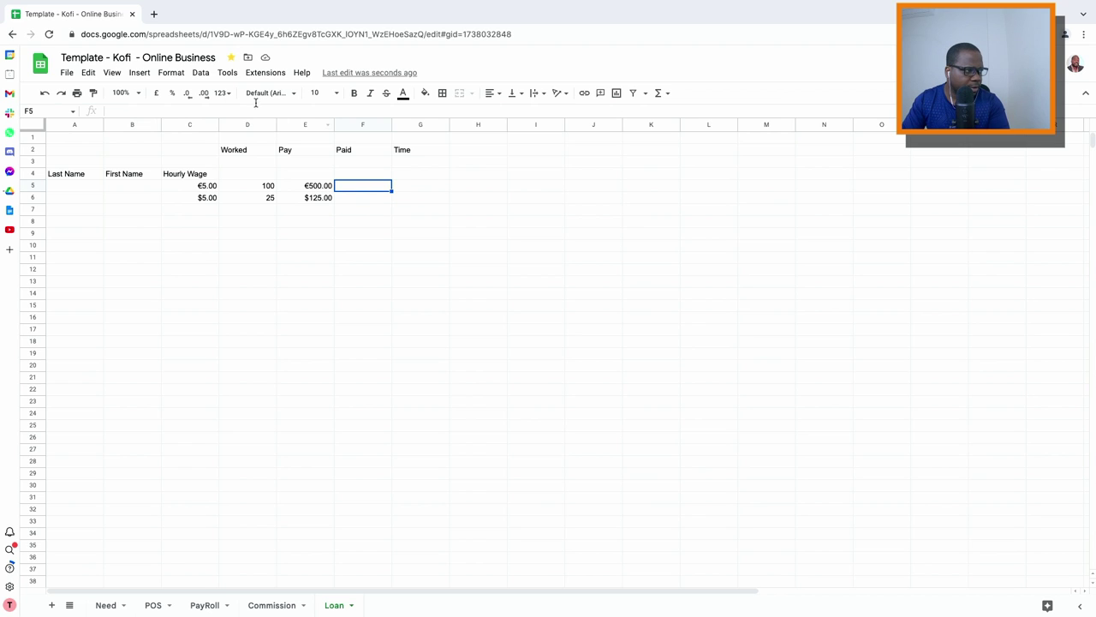
click(200, 73)
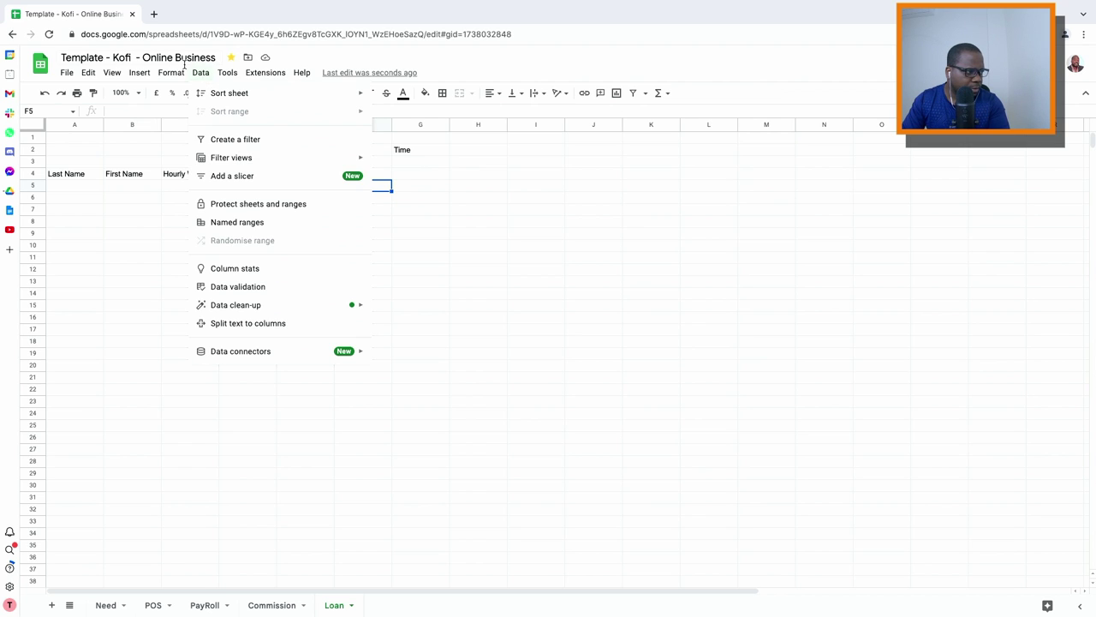
mouse_move(174, 73)
mouse_move(197, 124)
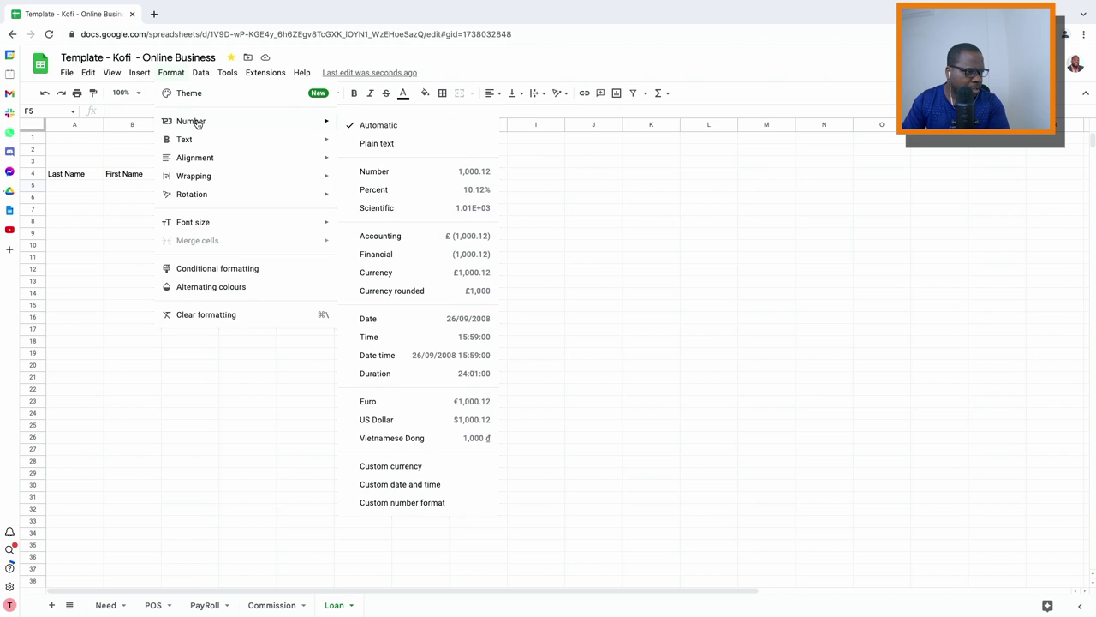
click(412, 360)
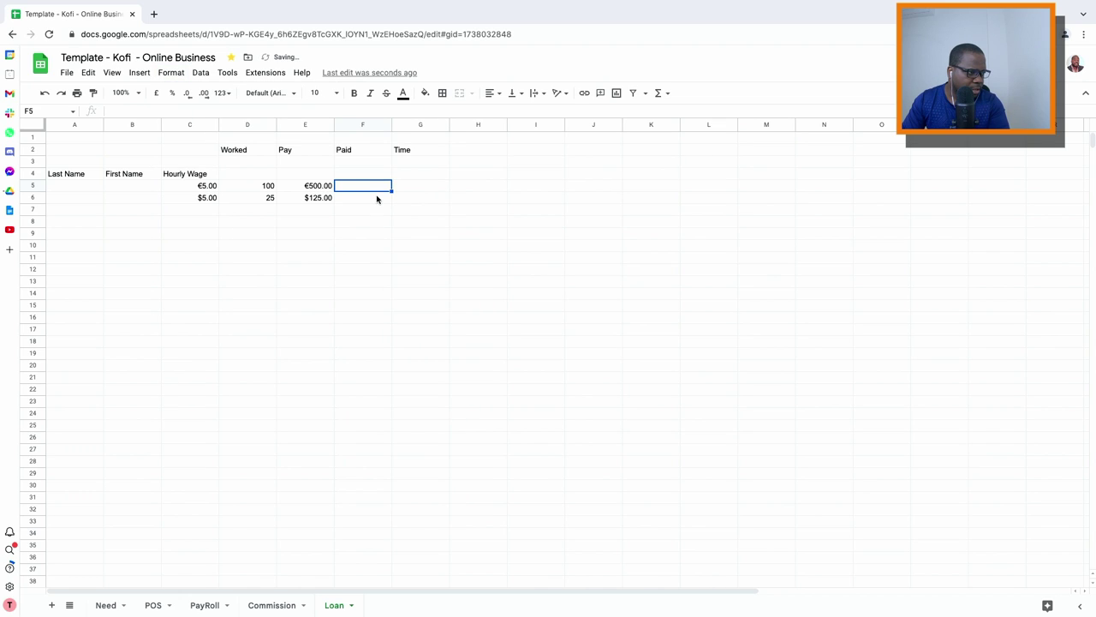
text(11)
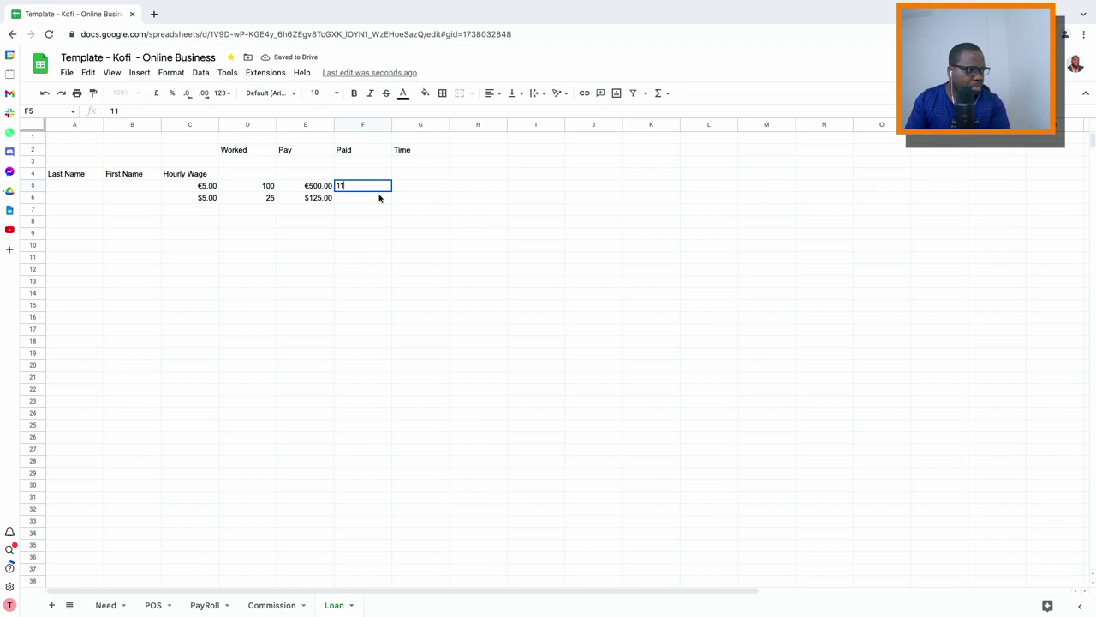
text(/)
key(BackSpace)
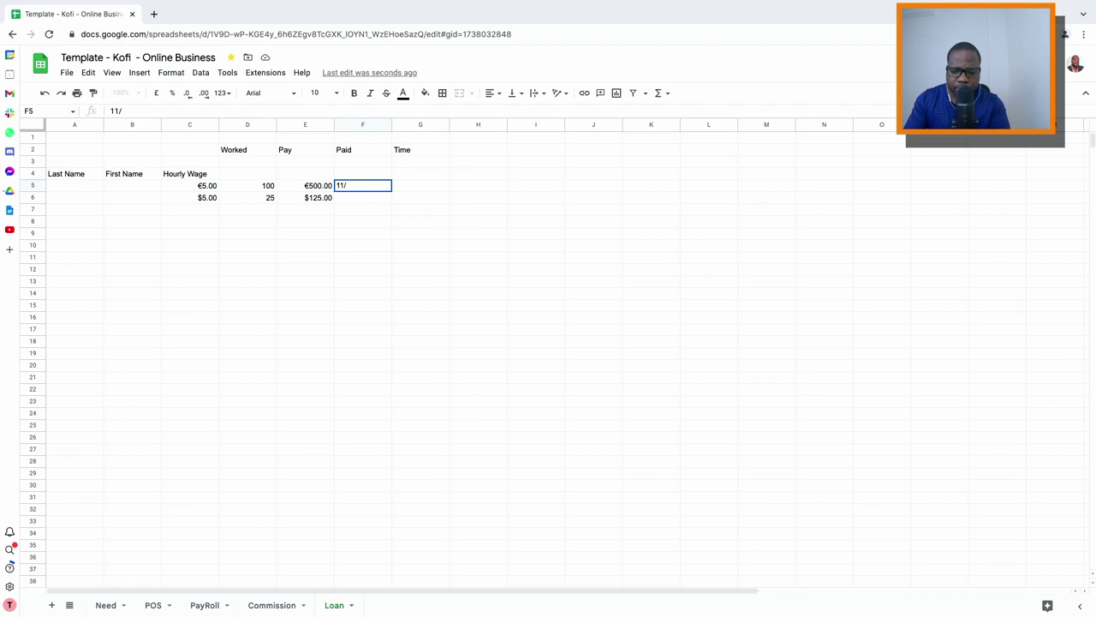
text(08/2022)
key(Return)
click(382, 189)
key(Down)
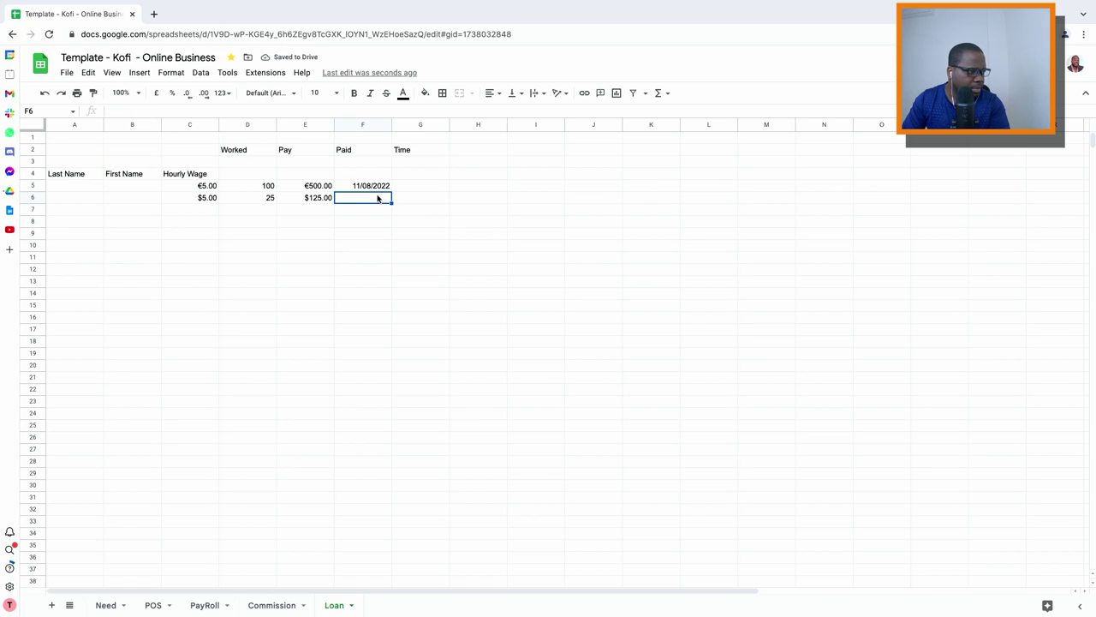
click(403, 185)
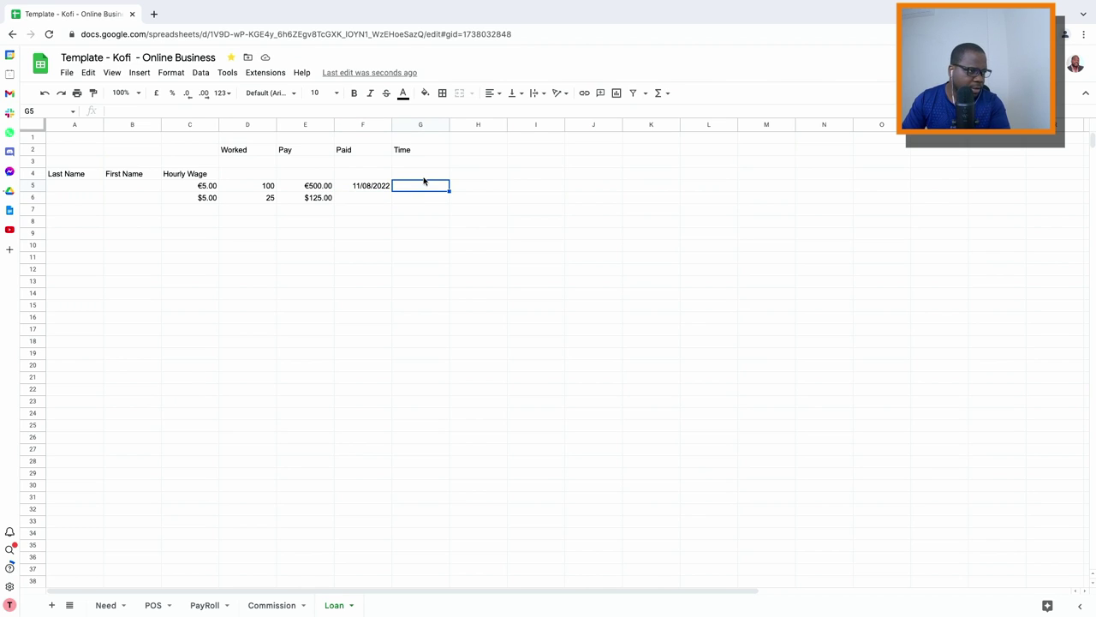
- Enter August in G5 and September in G6 of the Time column
text(A)
key(BackSpace)
text(August)
key(Return)
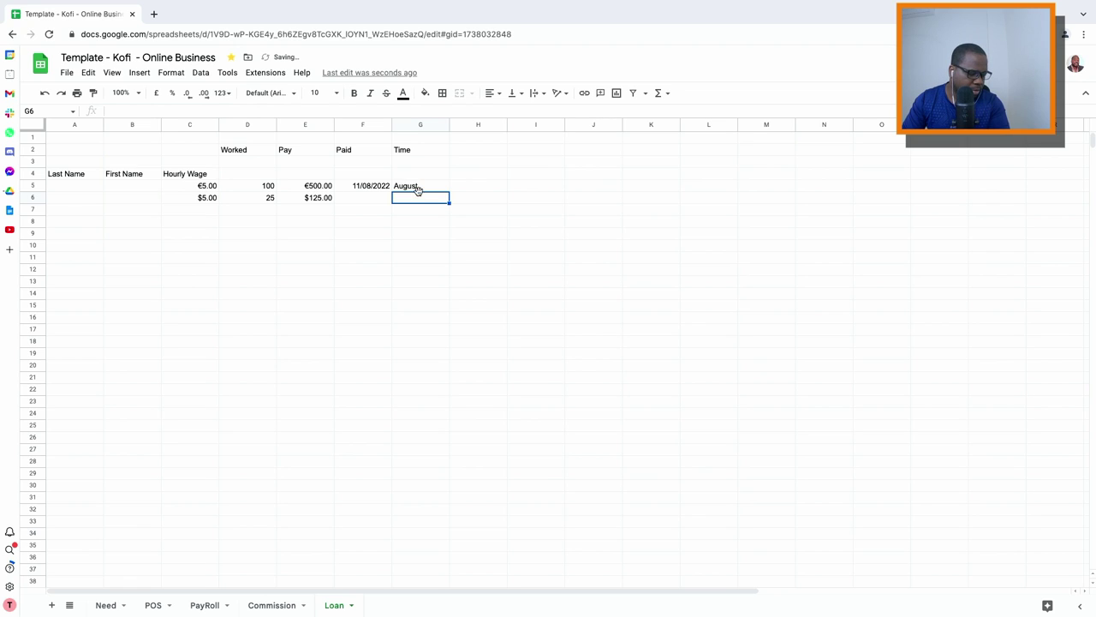
text(September)
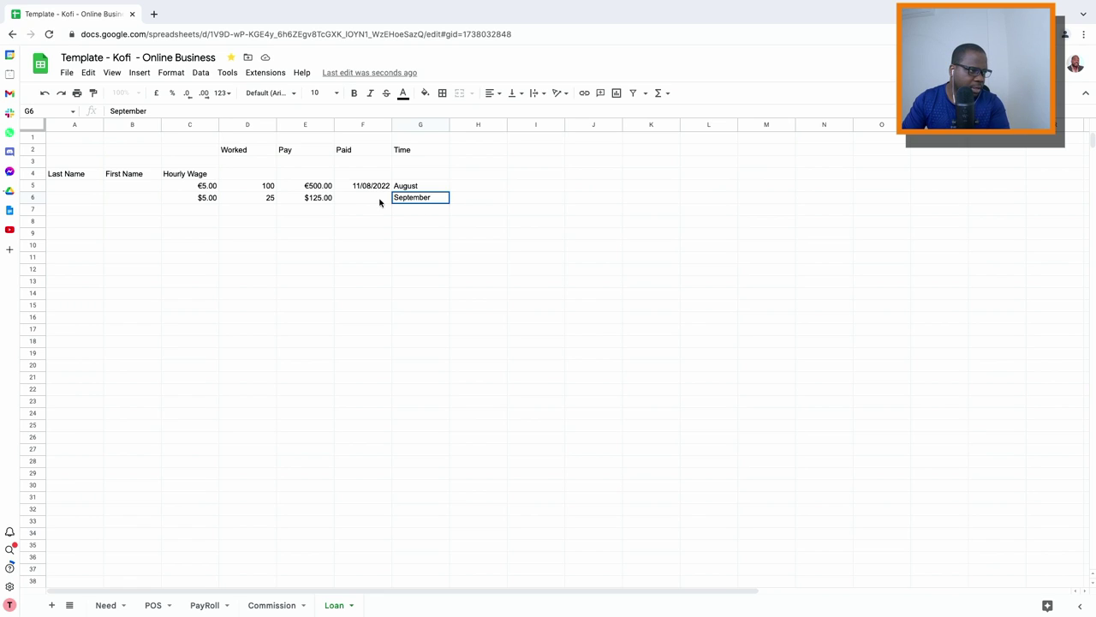
click(367, 202)
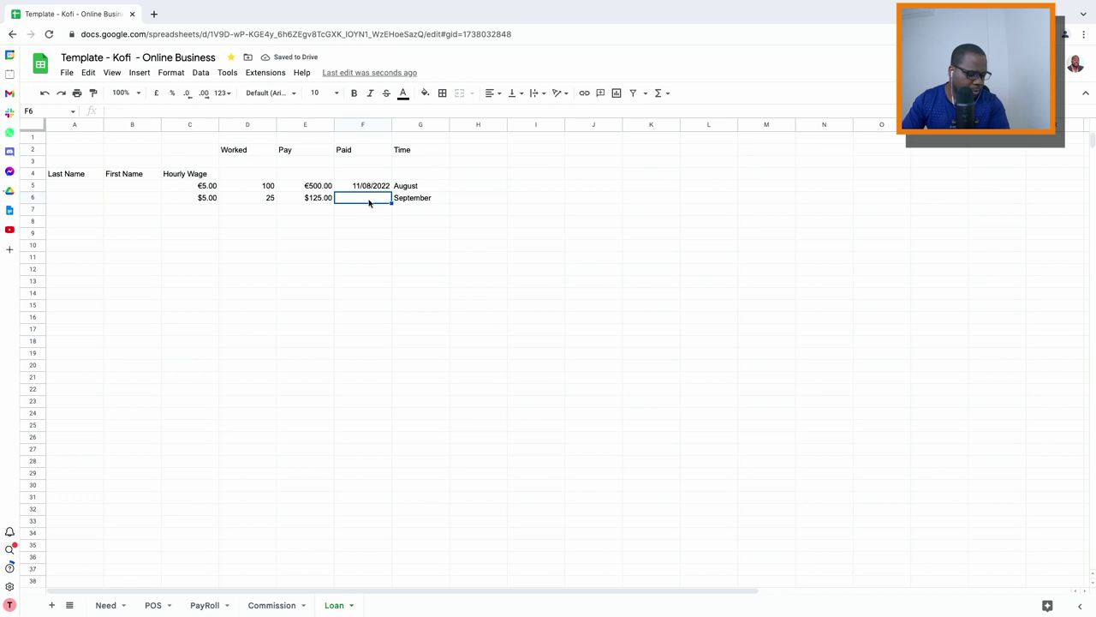
scroll(334, 360, down, 1)
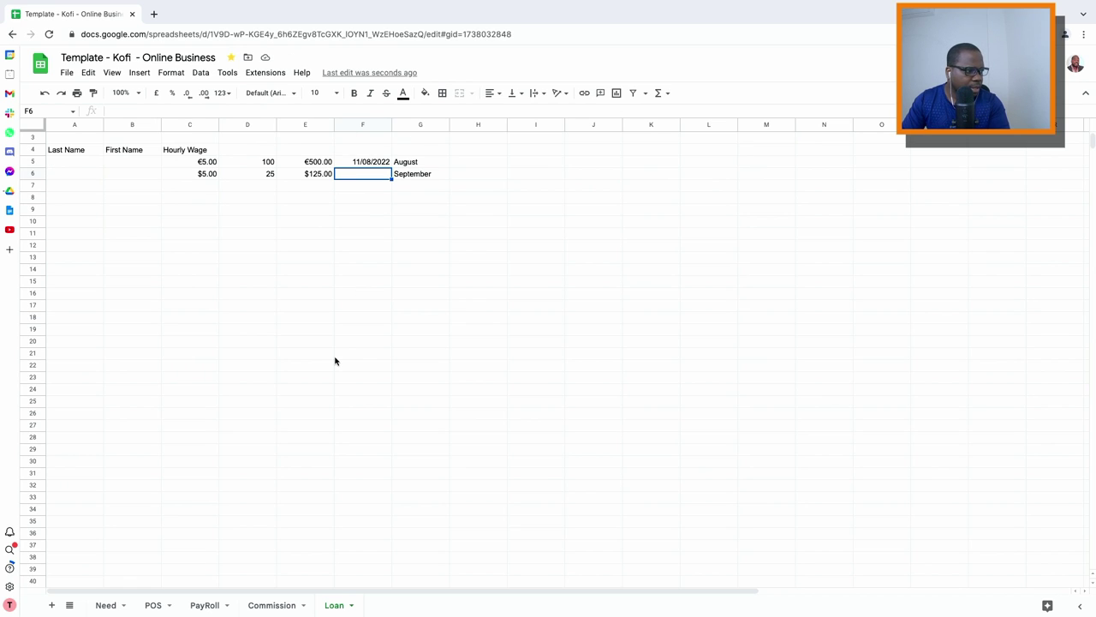
scroll(396, 313, up, 1)
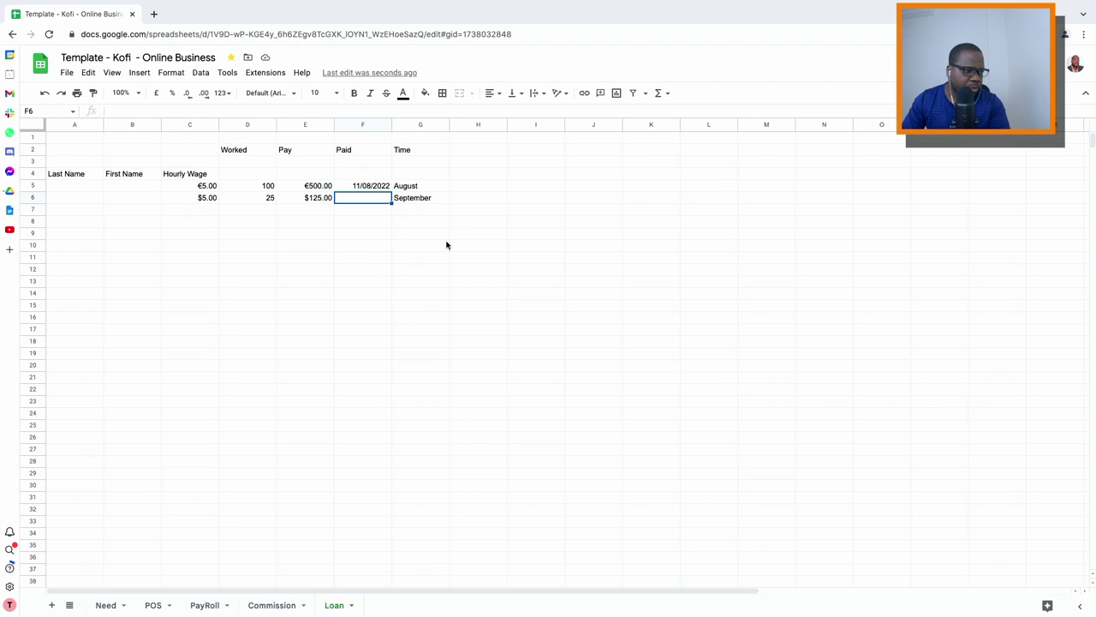
click(559, 217)
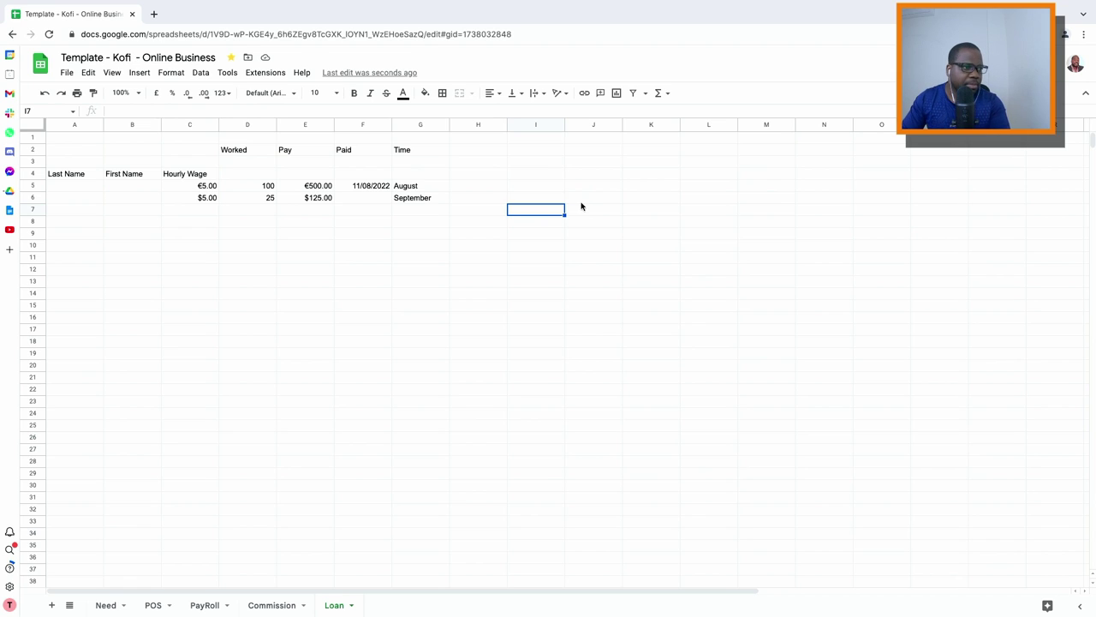
click(576, 195)
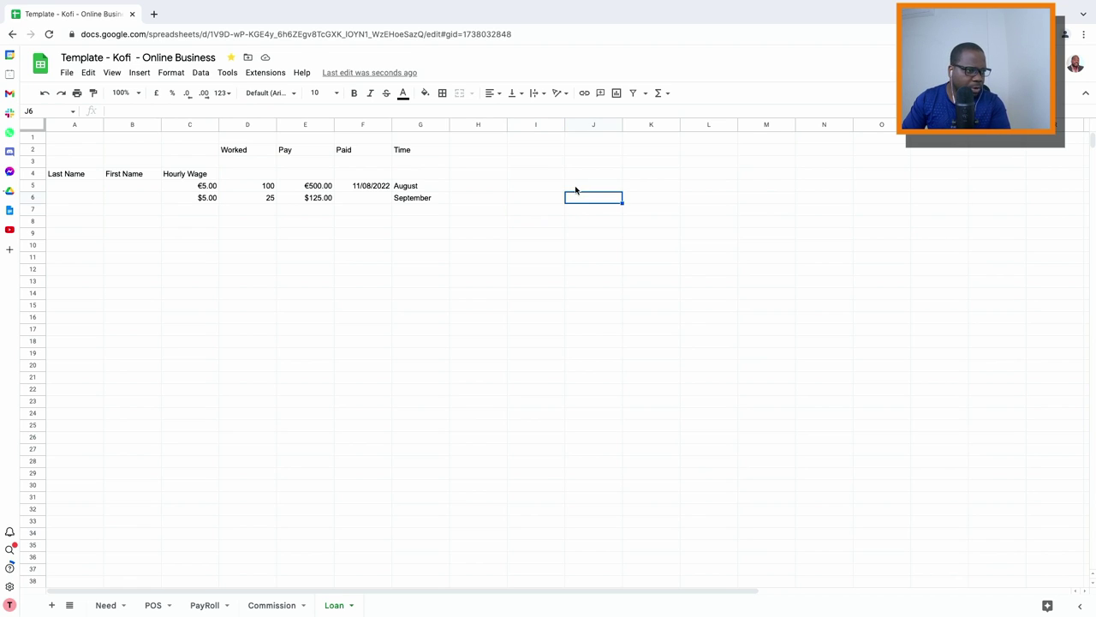
- Type the labels Max, Min, Average and Total down J5 to J8
click(575, 188)
text(Ma)
key(Return)
text(Min)
key(Return)
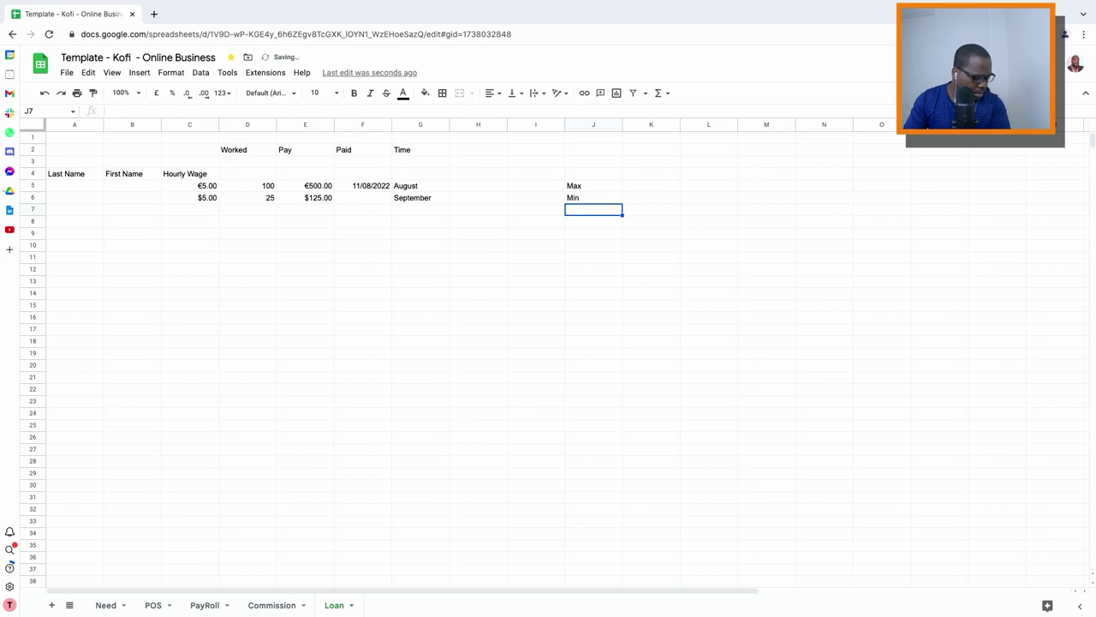
text(Average)
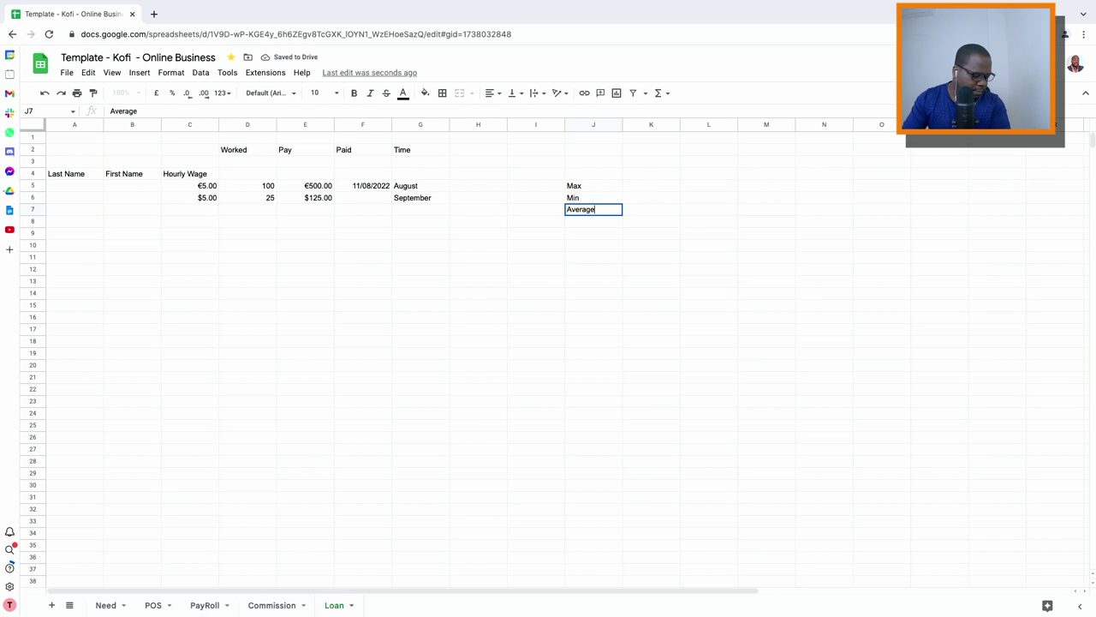
key(Return)
text(Total)
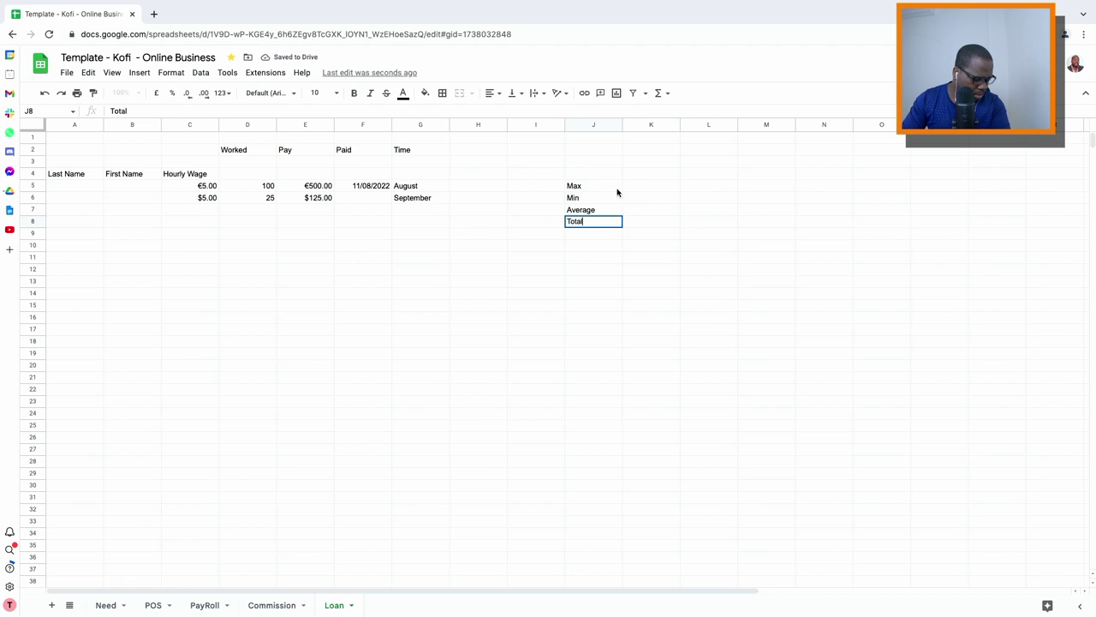
click(650, 188)
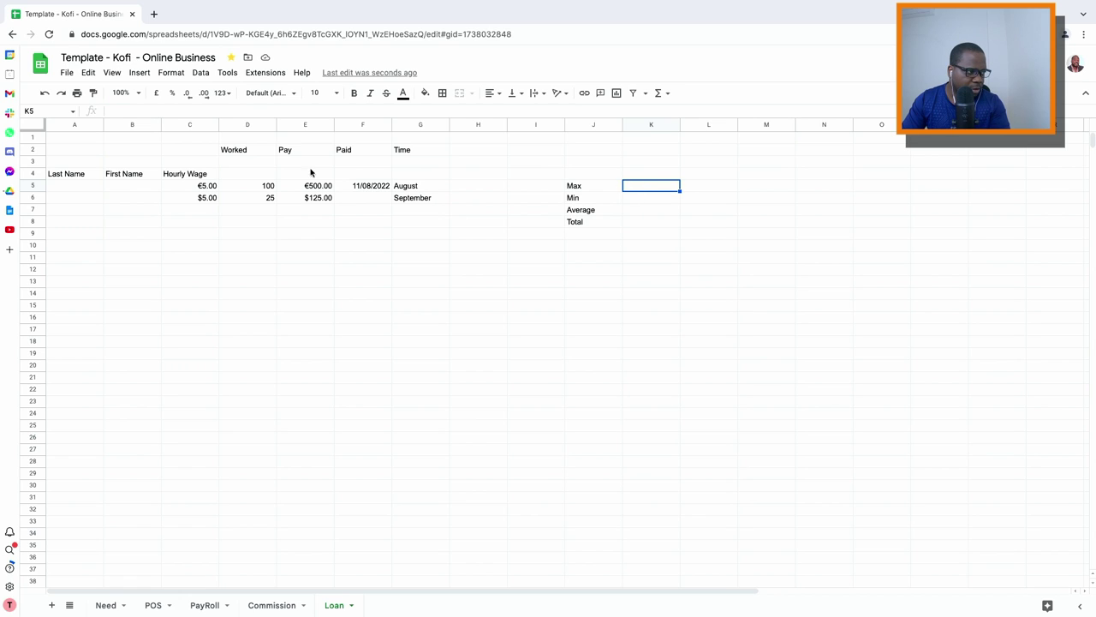
- Cut the J5:J8 summary labels and insert a blank column before column A
drag(598, 185, 595, 221)
key(ctrl+c)
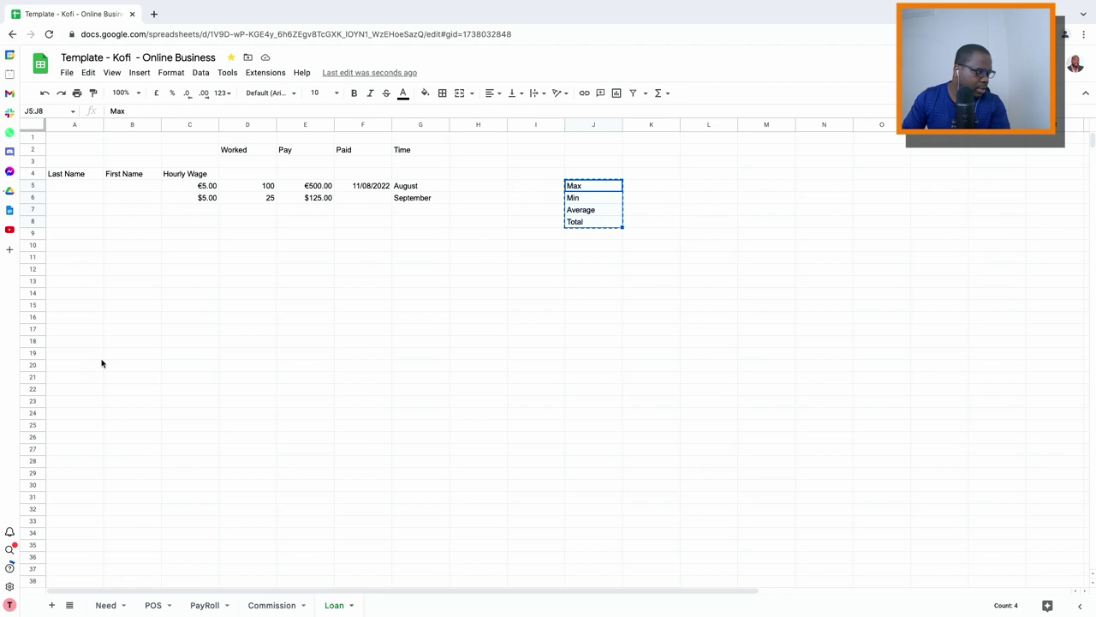
click(74, 125)
right_click(62, 125)
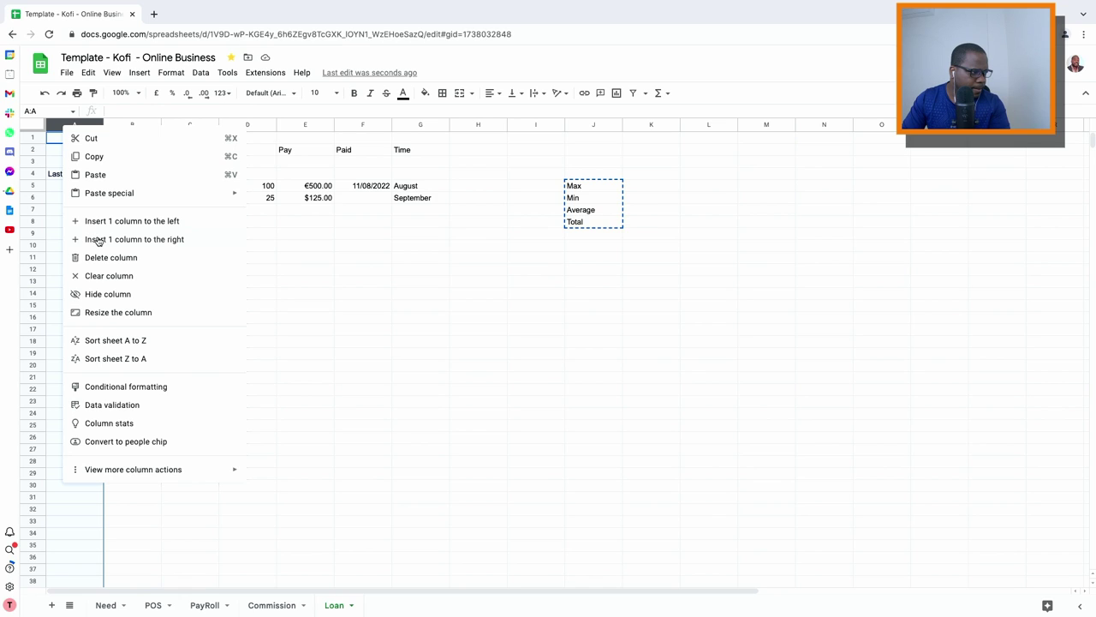
click(97, 221)
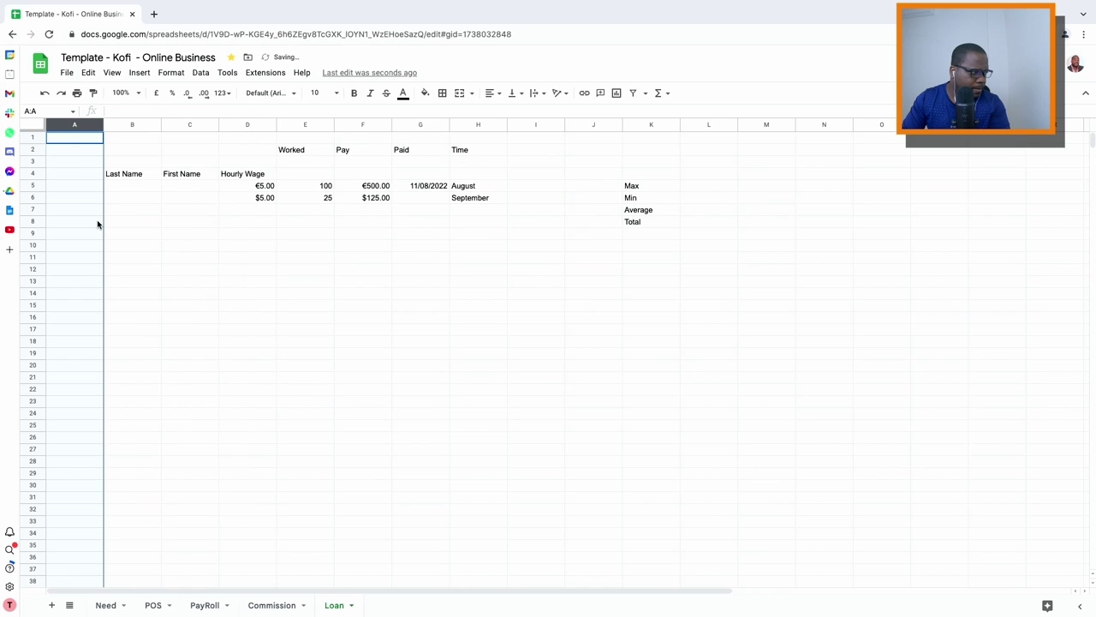
- Paste the Max–Total labels into A18:A21
click(82, 257)
click(75, 318)
click(73, 343)
key(ctrl+v)
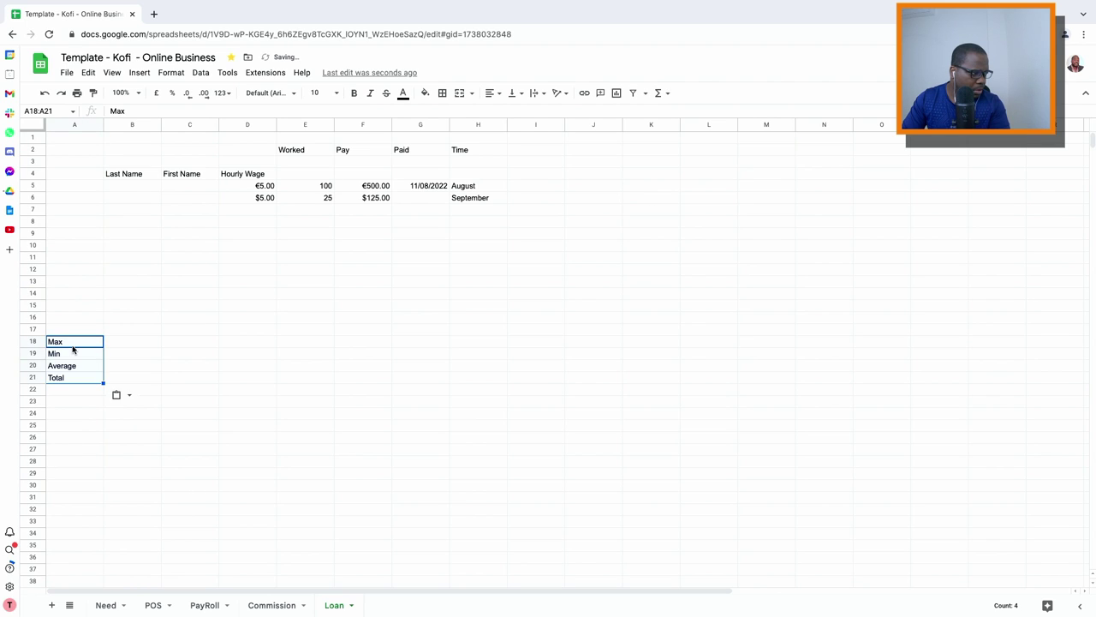
- Enter =max(D5:D17) in D18 for the highest hourly wage
click(241, 341)
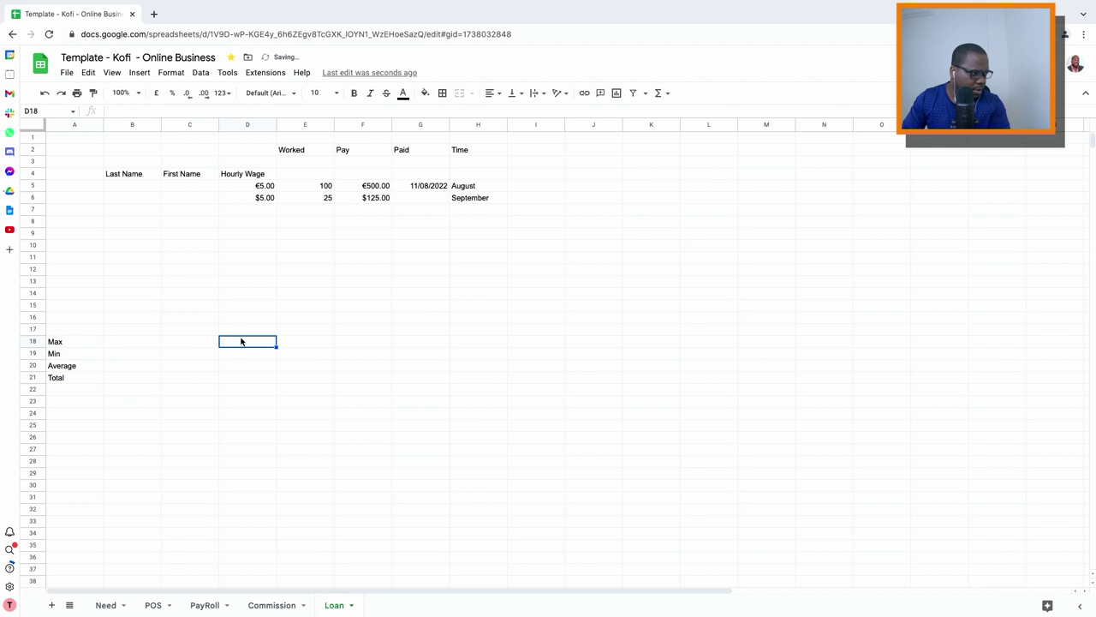
text(=max)
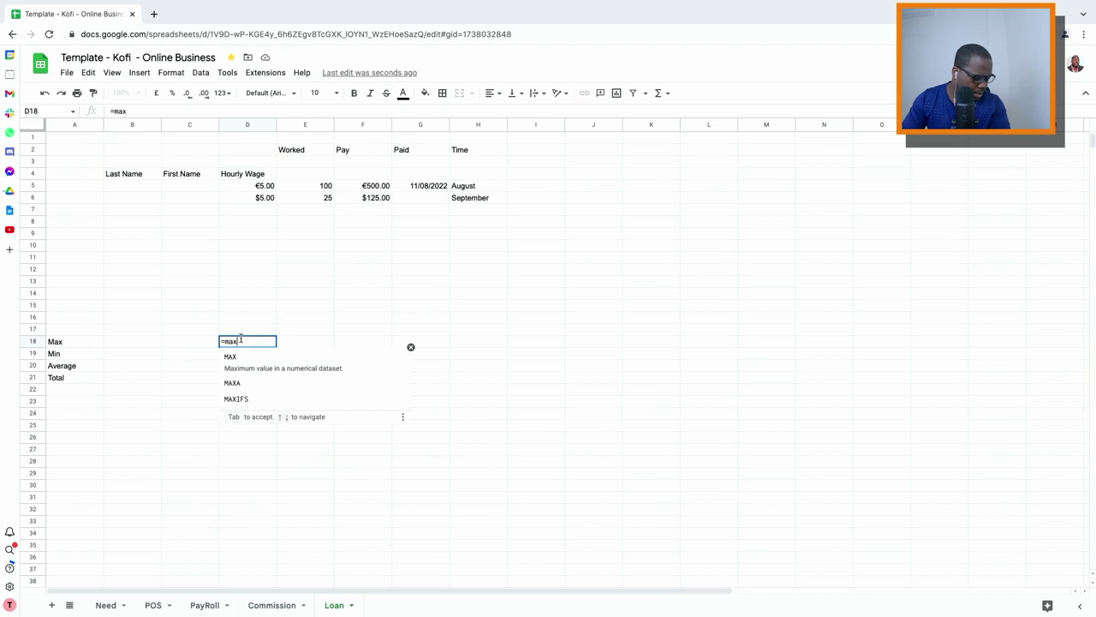
text(()
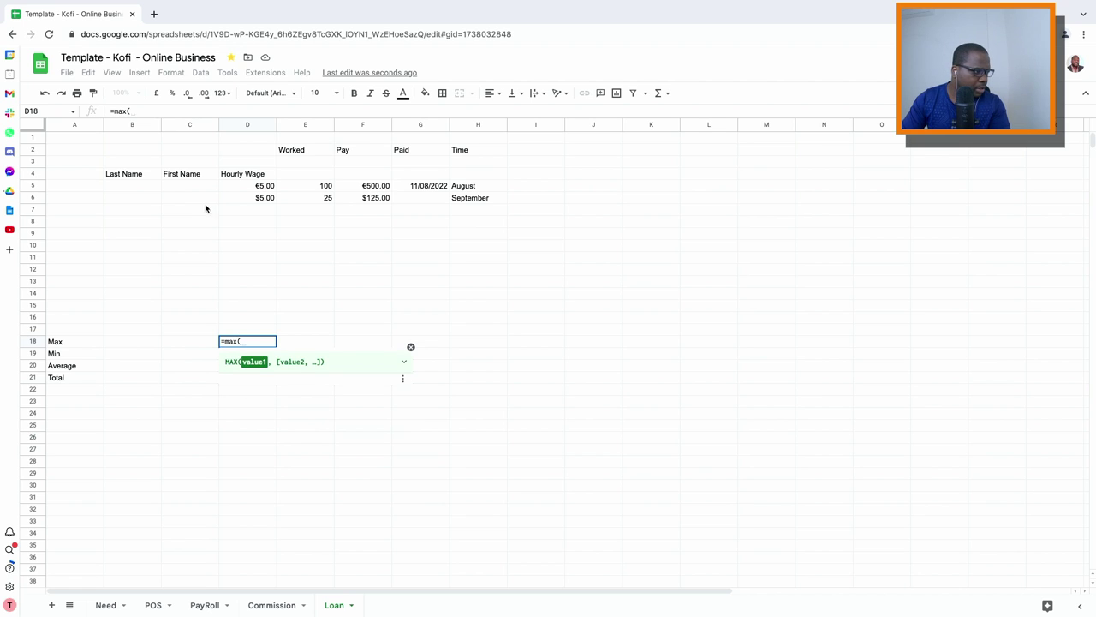
click(248, 190)
drag(249, 189, 248, 318)
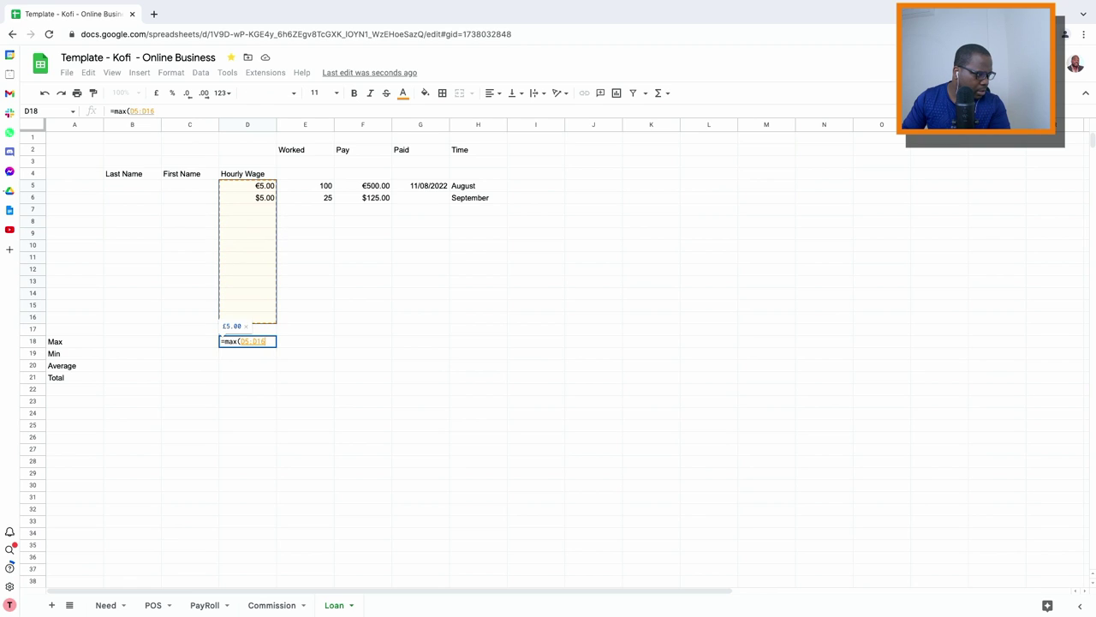
text())
key(Return)
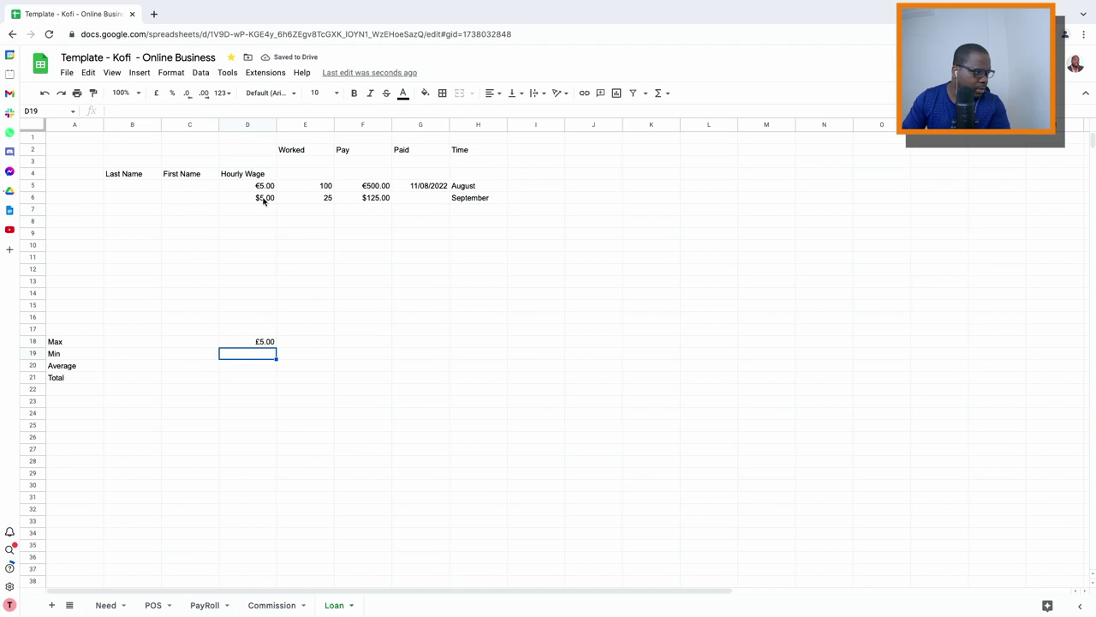
click(247, 342)
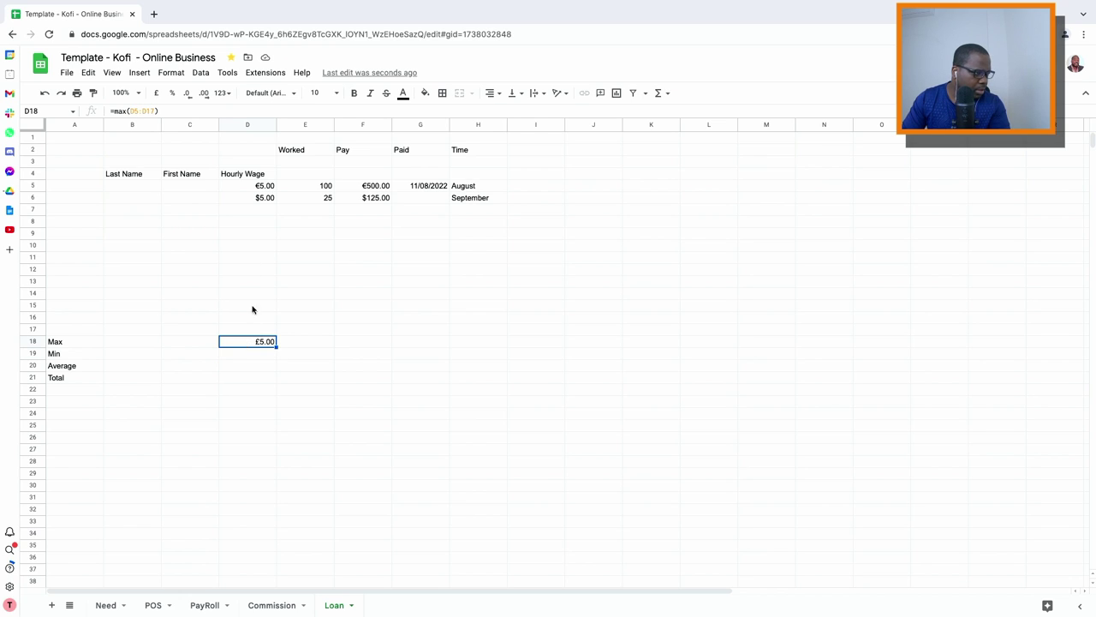
- Enter =Min(D5:D17) in D19 for the lowest hourly wage
click(249, 358)
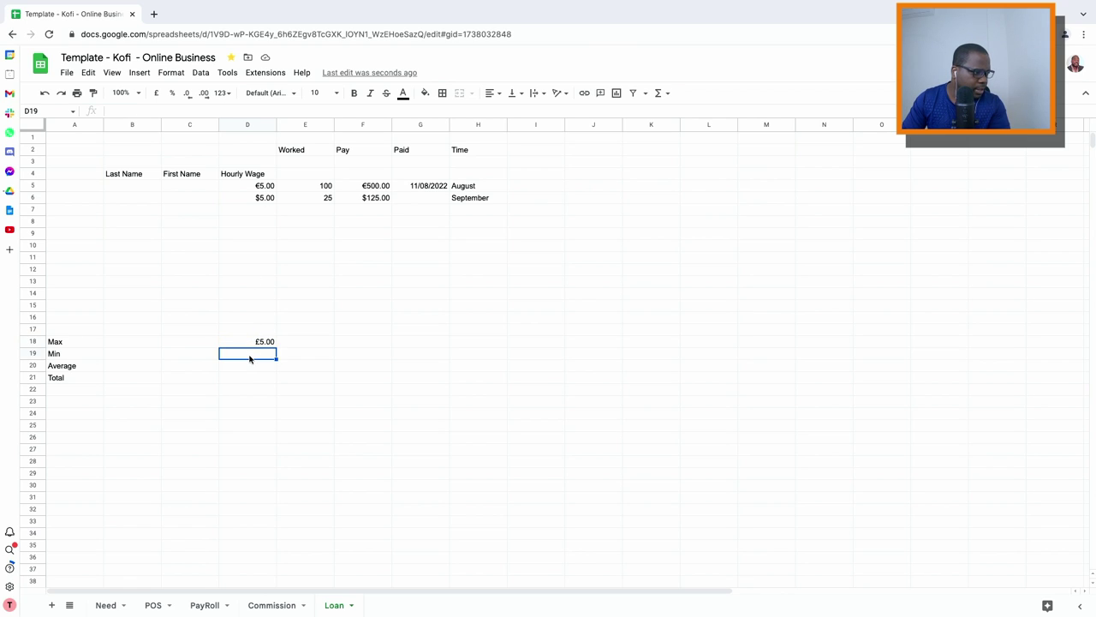
text(=)
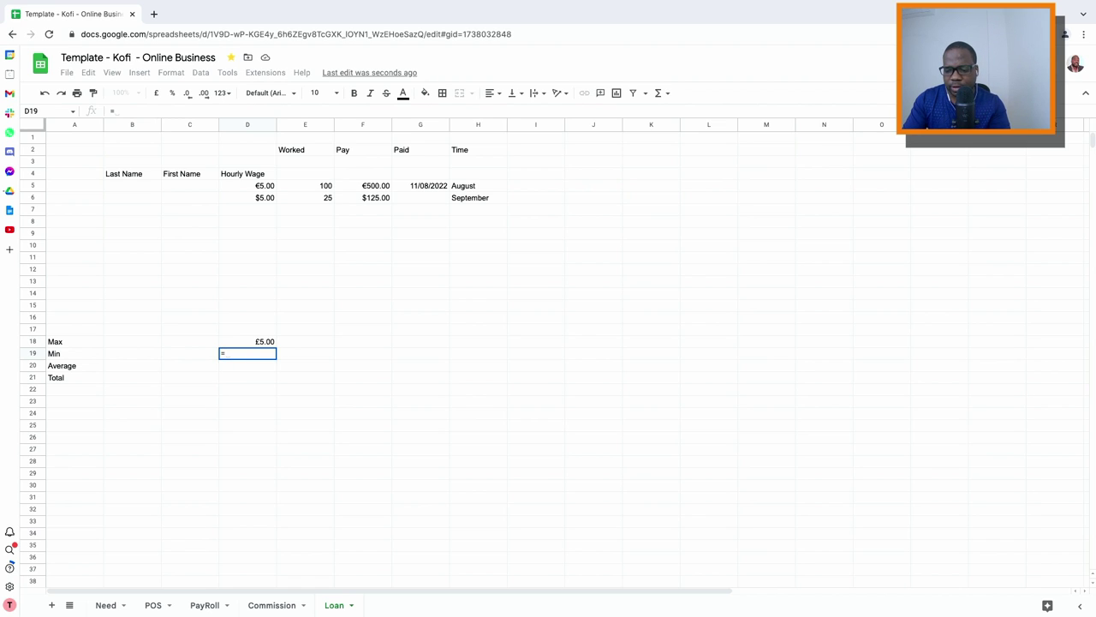
text(Min)
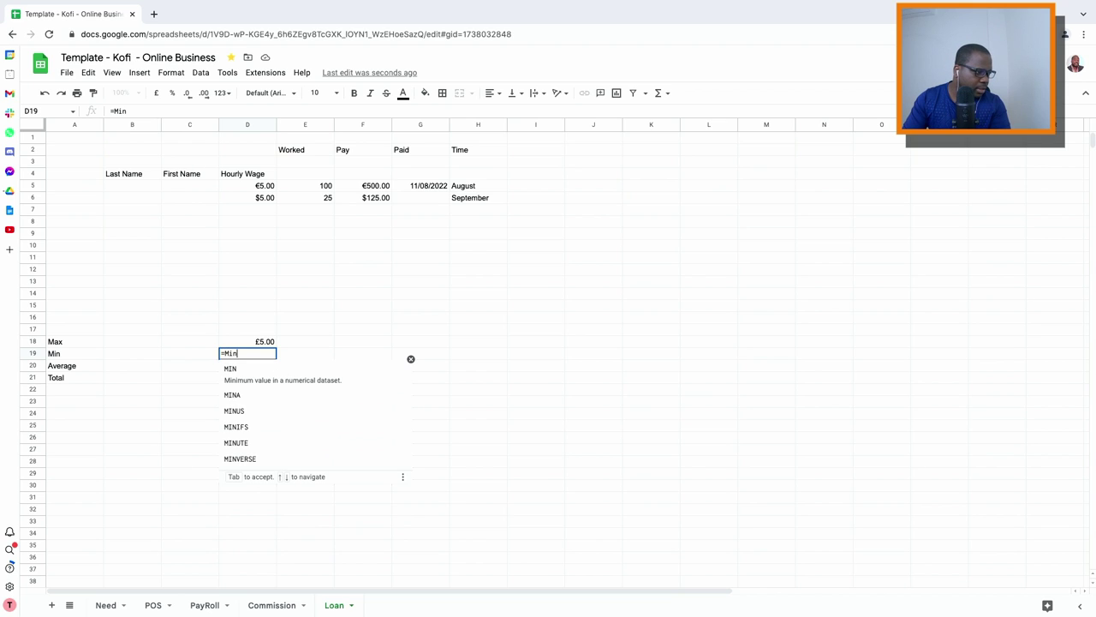
text(()
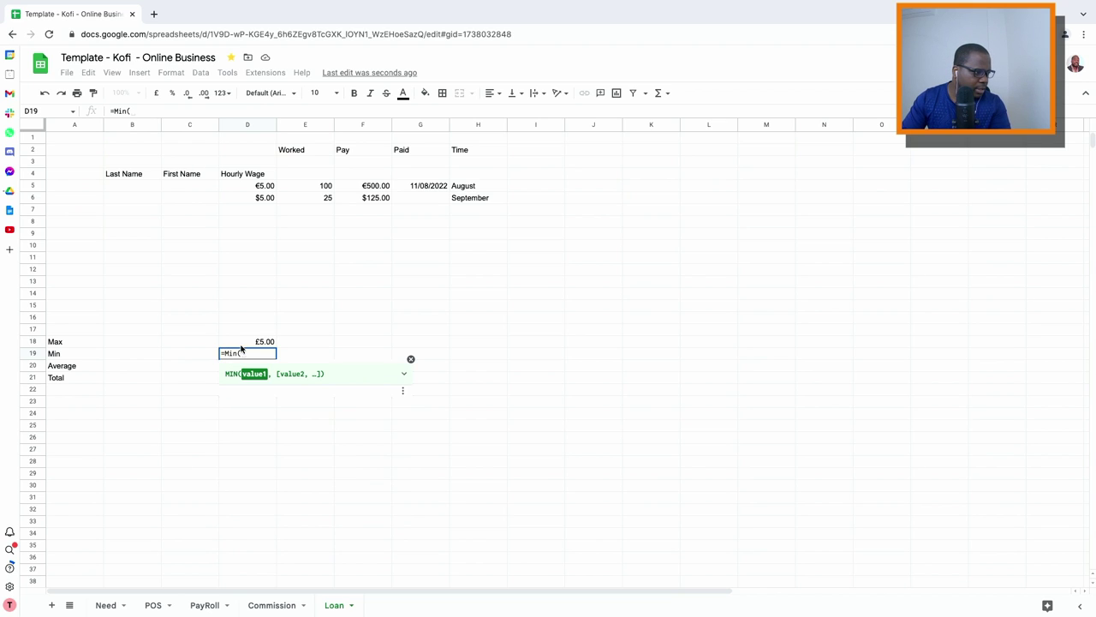
click(261, 188)
drag(261, 188, 261, 330)
key(Return)
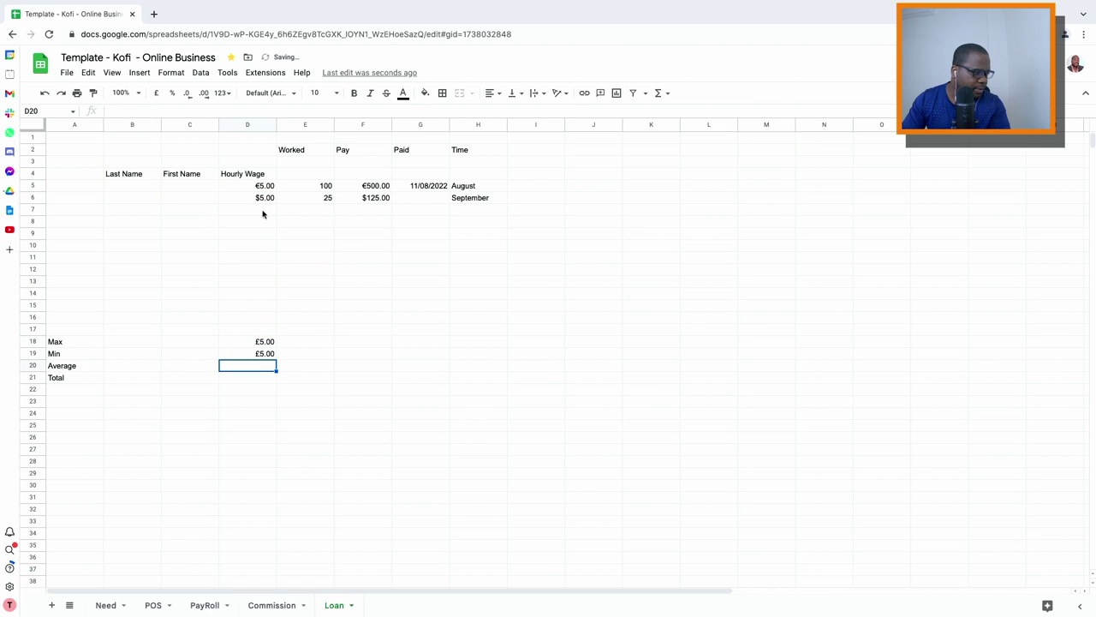
- Change the first hourly wage in D5 to 3
click(269, 187)
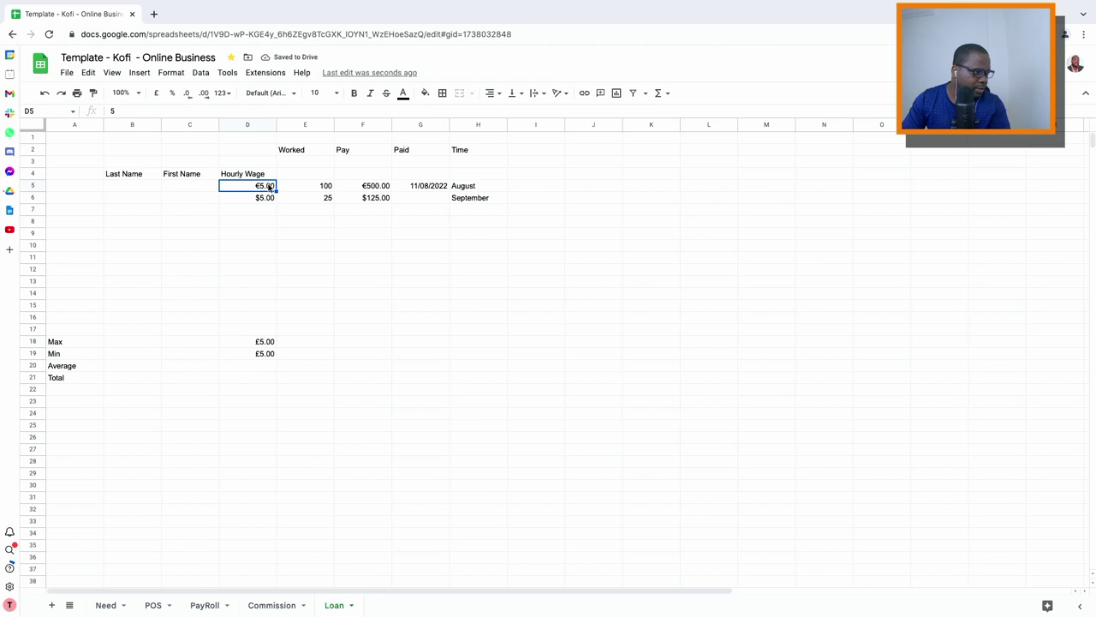
click(198, 112)
key(BackSpace)
text(3)
key(Return)
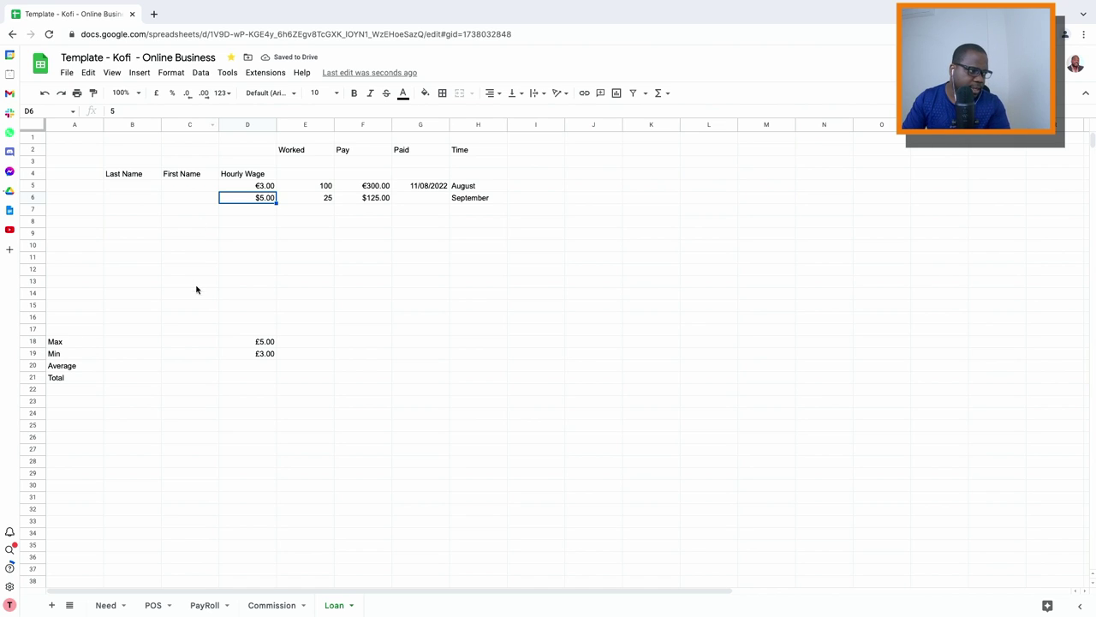
- Add =average(D5:D17) in D20 and =Sum(D5:D17) in D21, giving £4.00 and £8.00
click(261, 367)
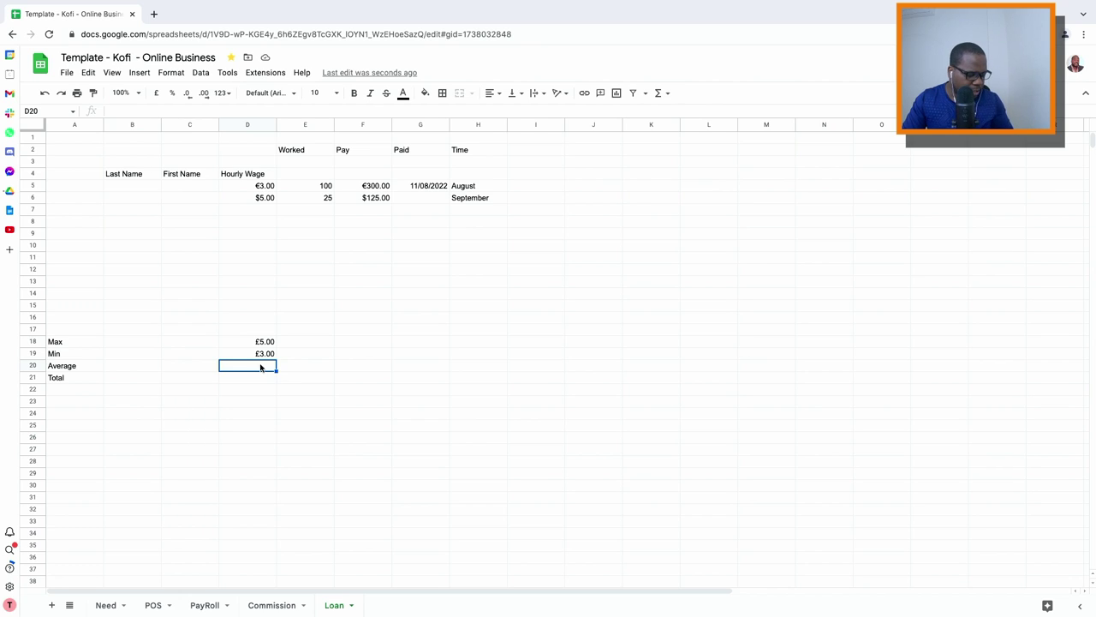
text(=)
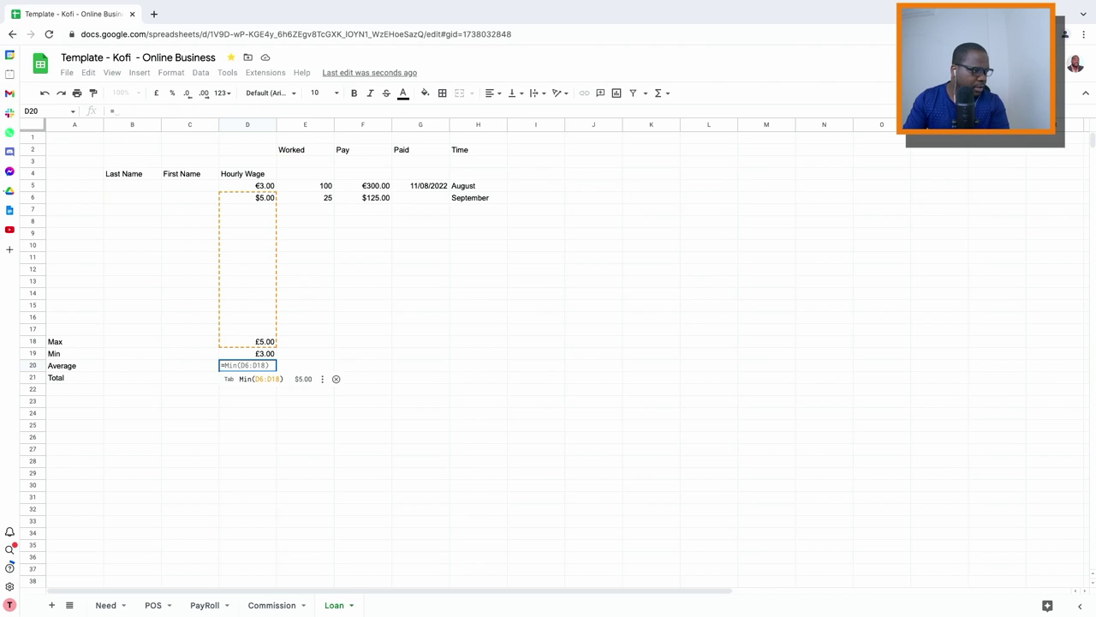
text(a)
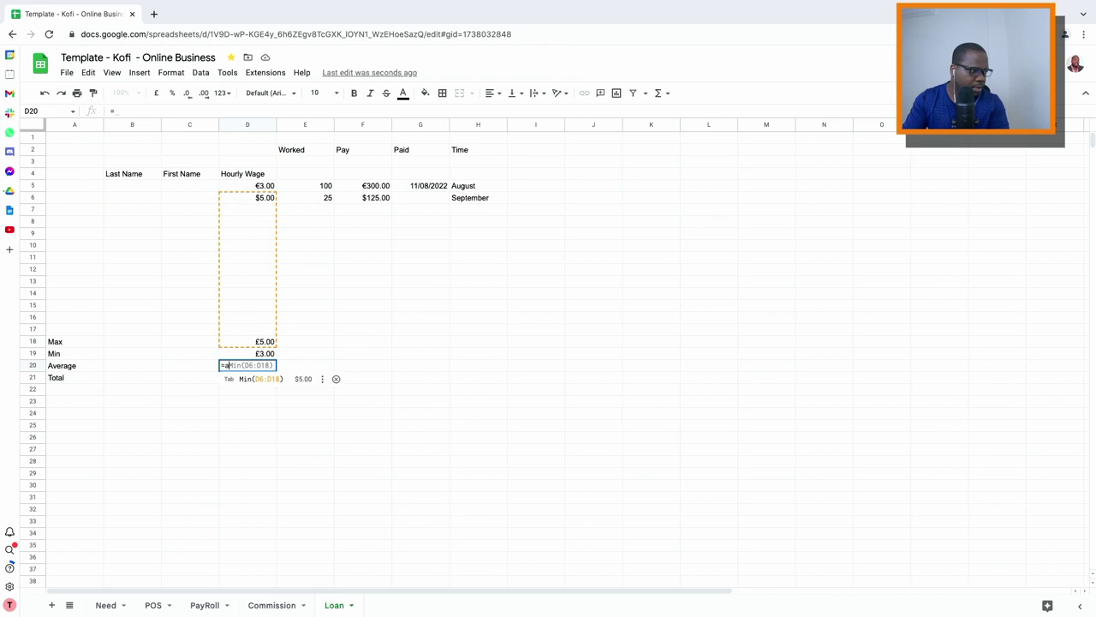
text(vera)
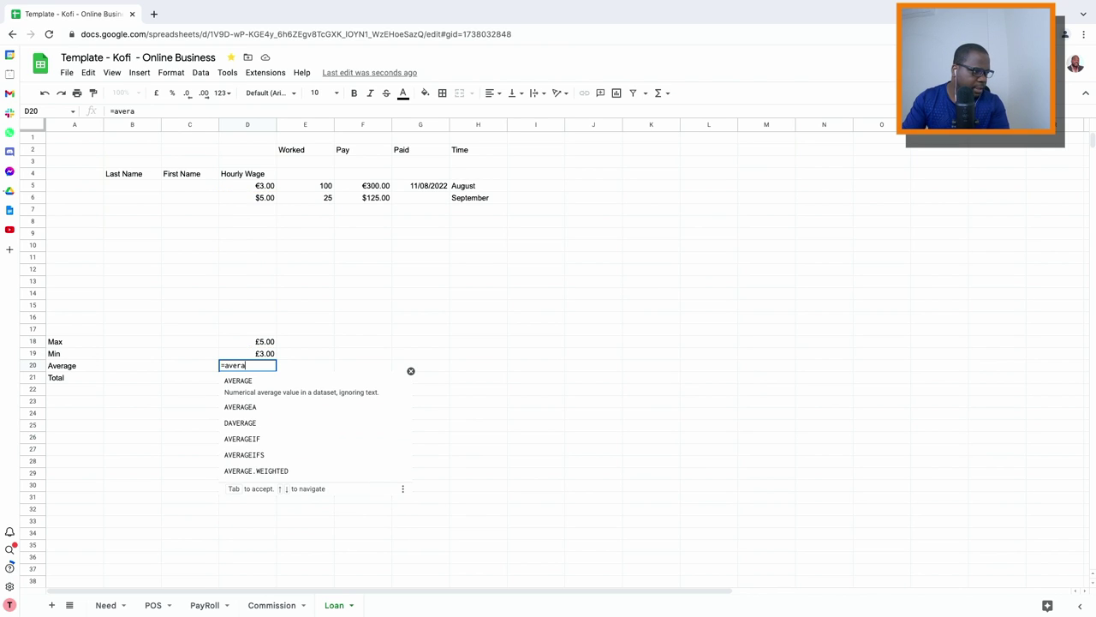
text(ge()
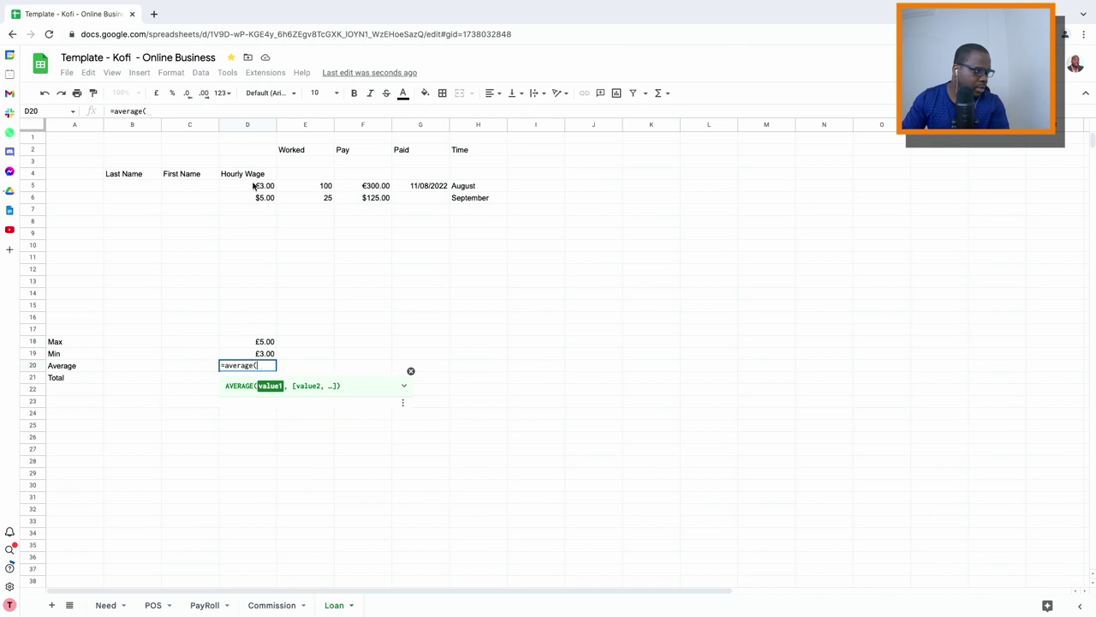
drag(253, 186, 253, 328)
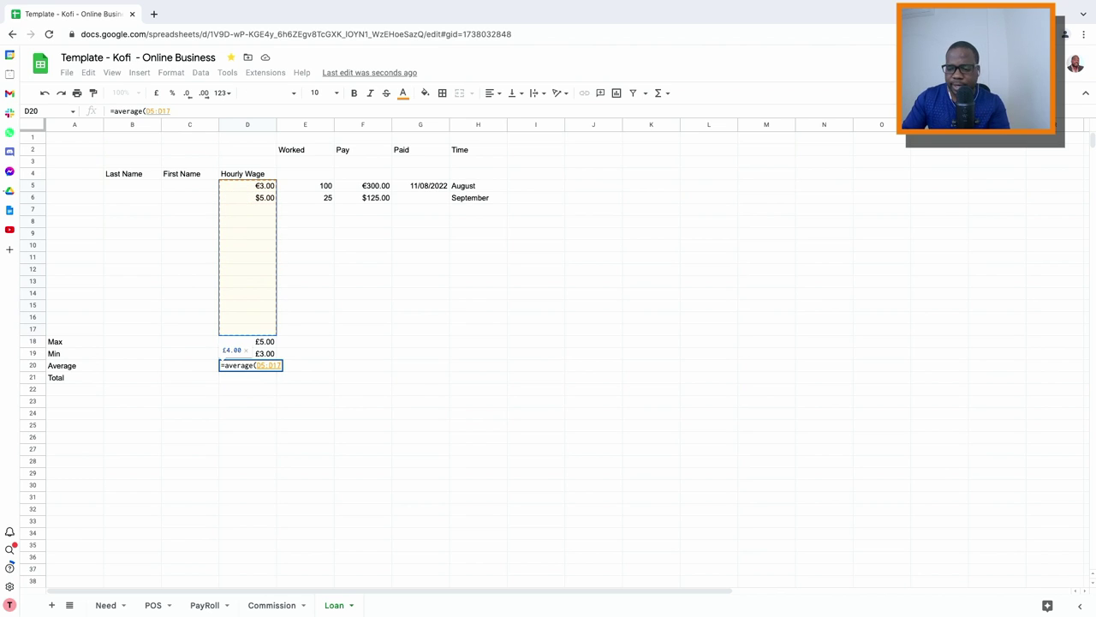
key(Return)
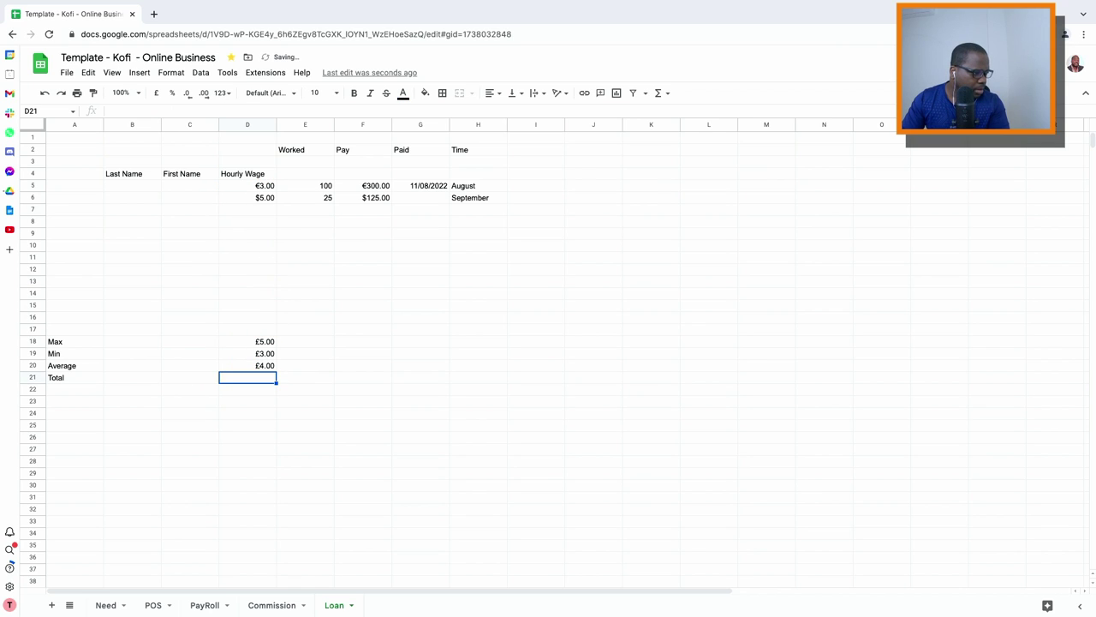
text(=)
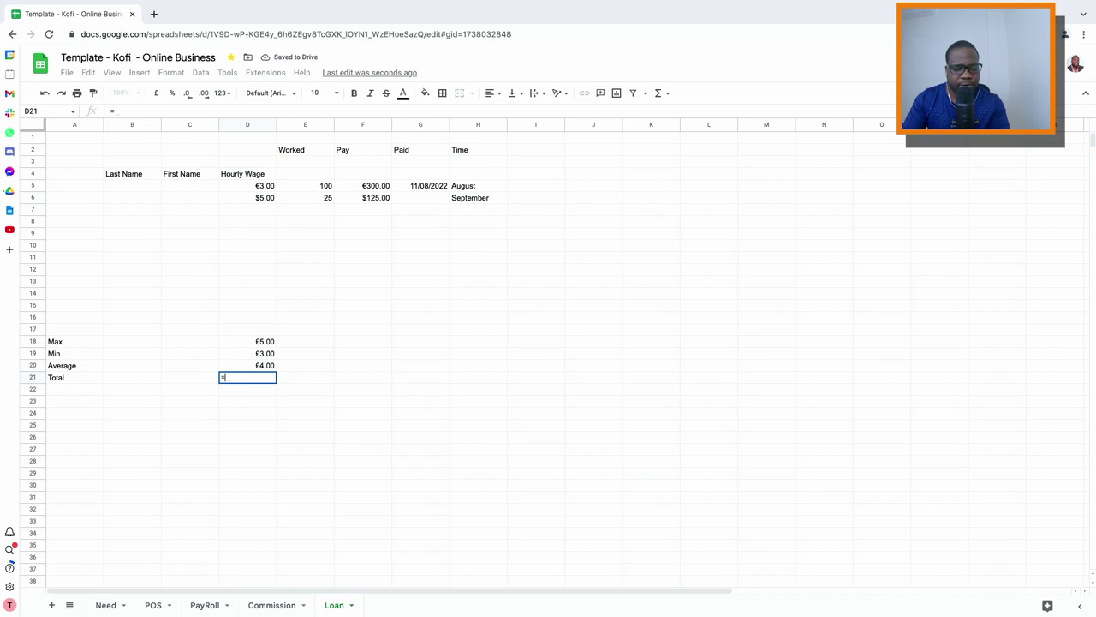
text(Sum()
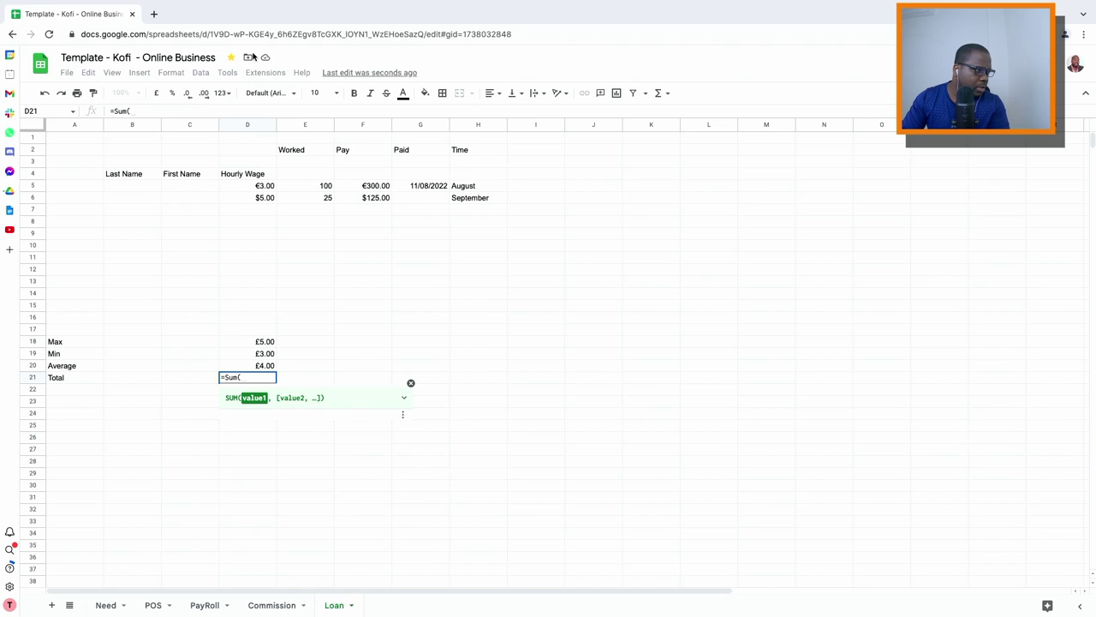
drag(248, 185, 248, 331)
key(Return)
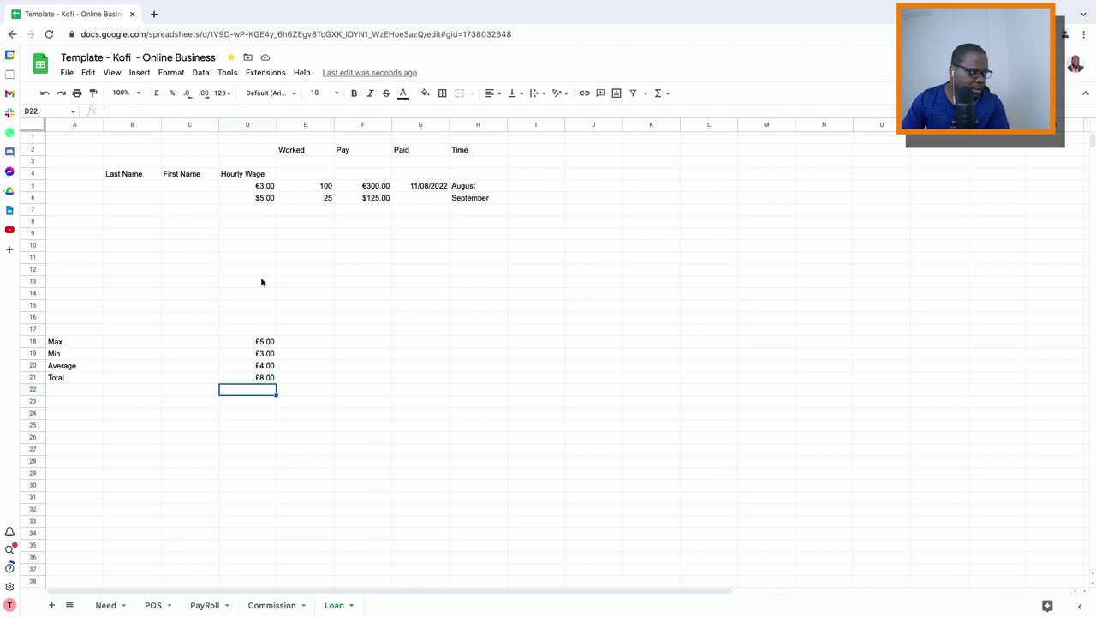
- Copy the Max formula from D18 into E18, giving £100.00 for the Worked column
click(261, 345)
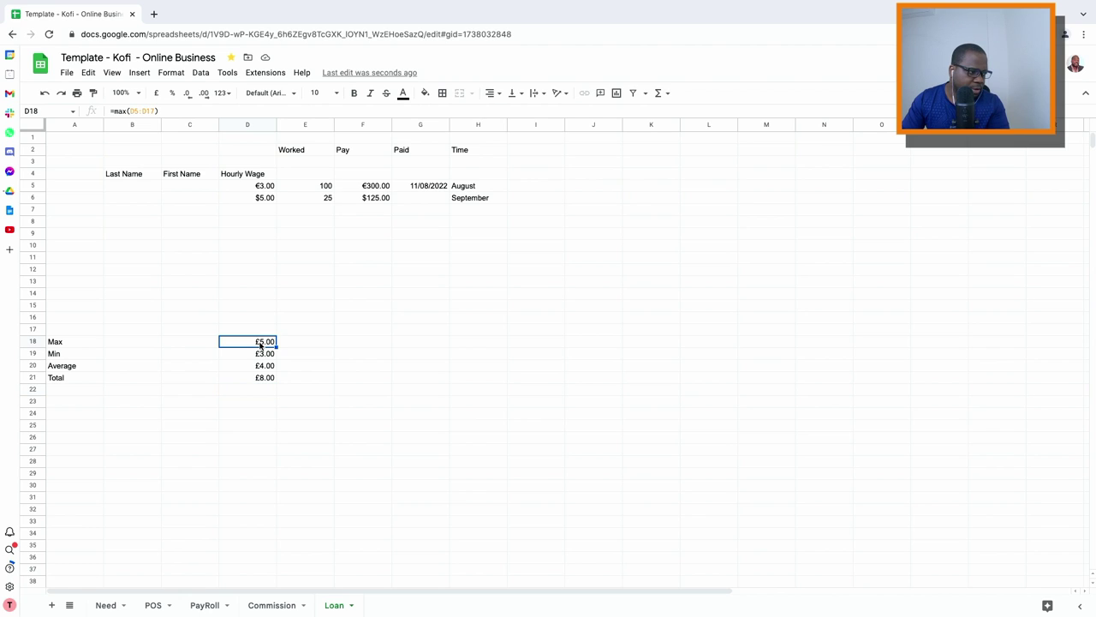
click(260, 378)
key(shift+Up)
key(shift+Up)
key(shift+Up)
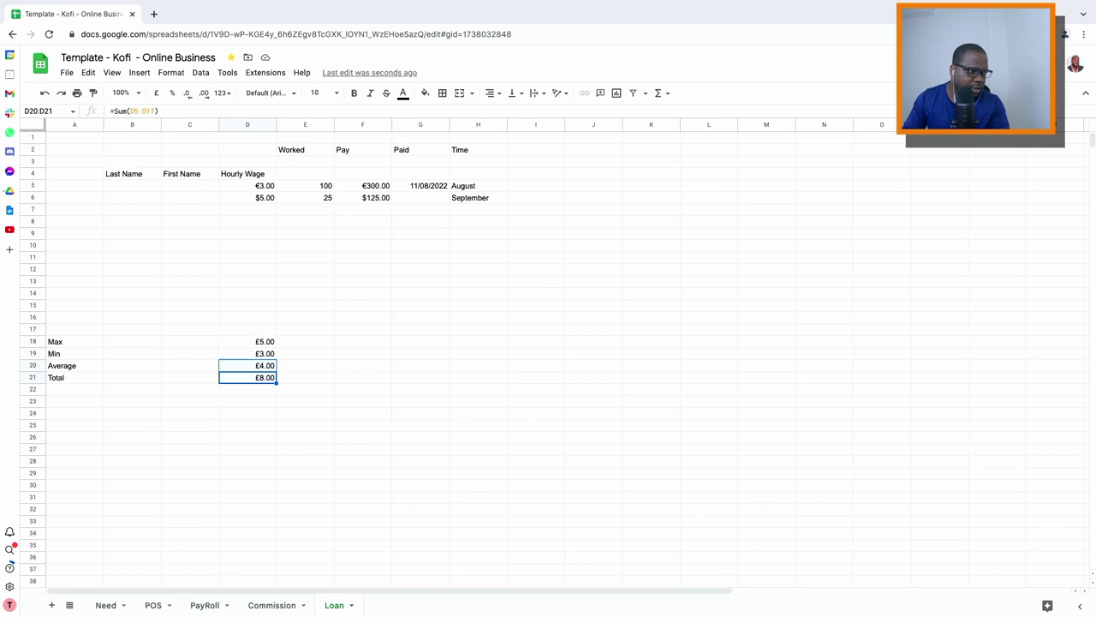
click(310, 355)
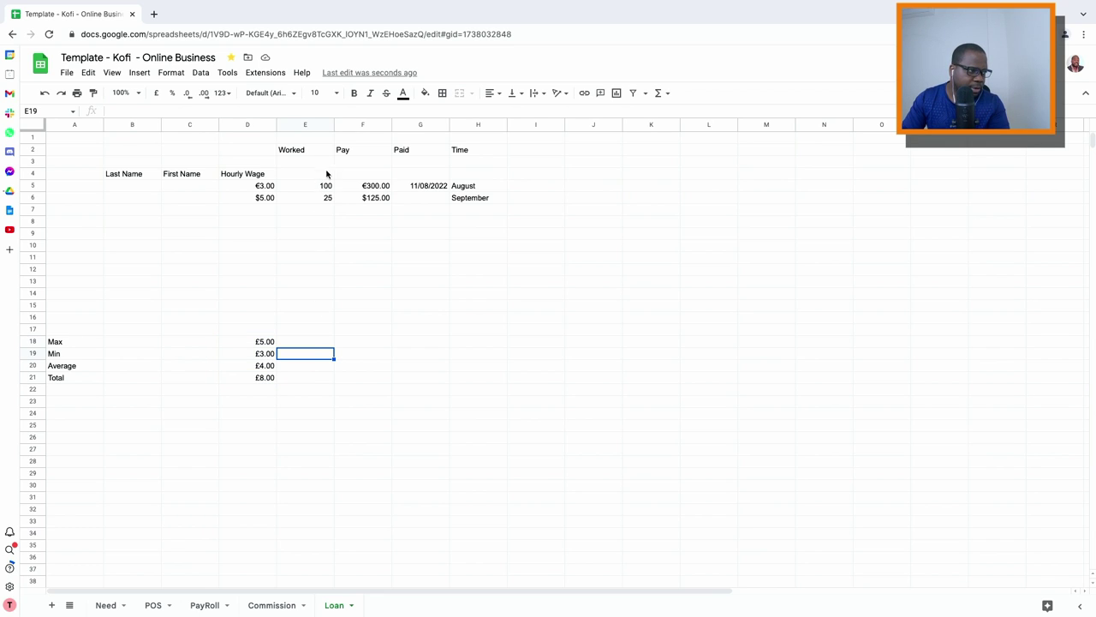
click(273, 342)
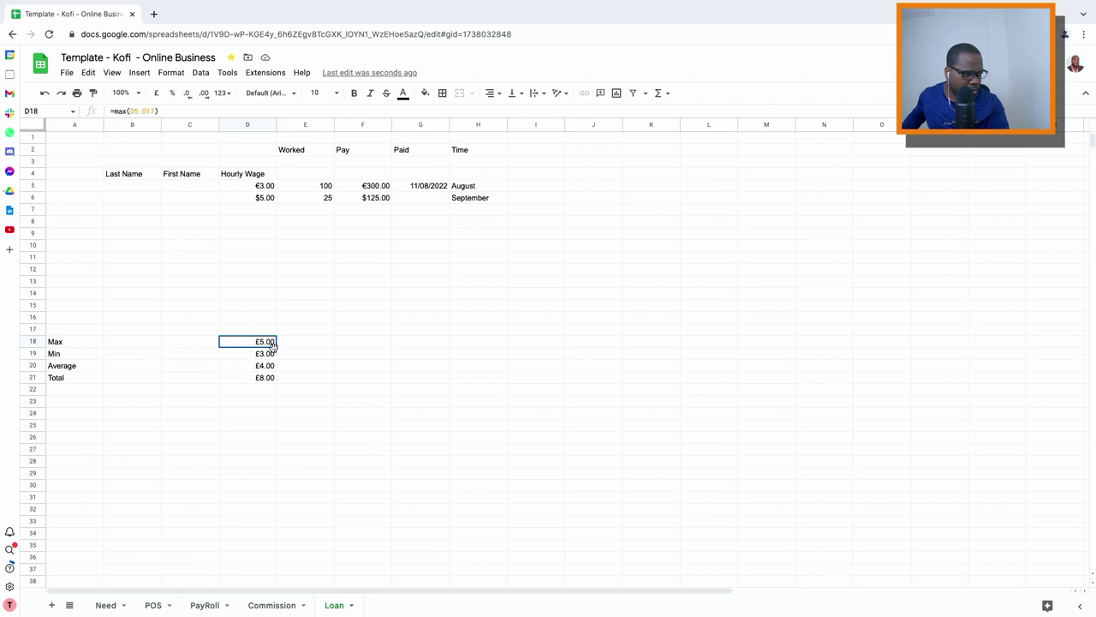
drag(276, 346, 312, 344)
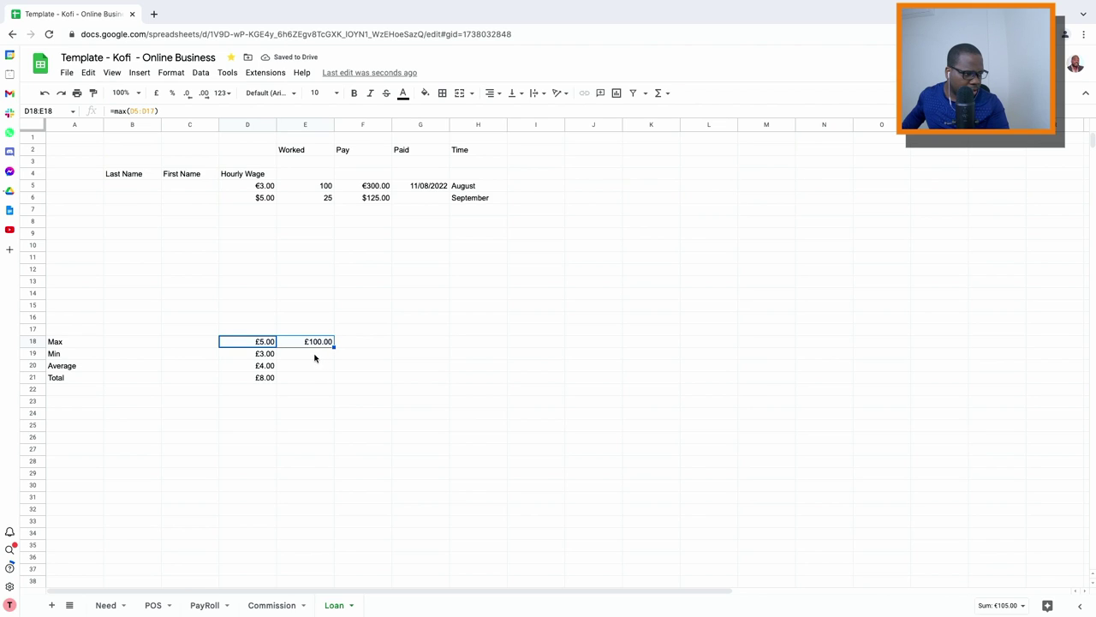
click(310, 346)
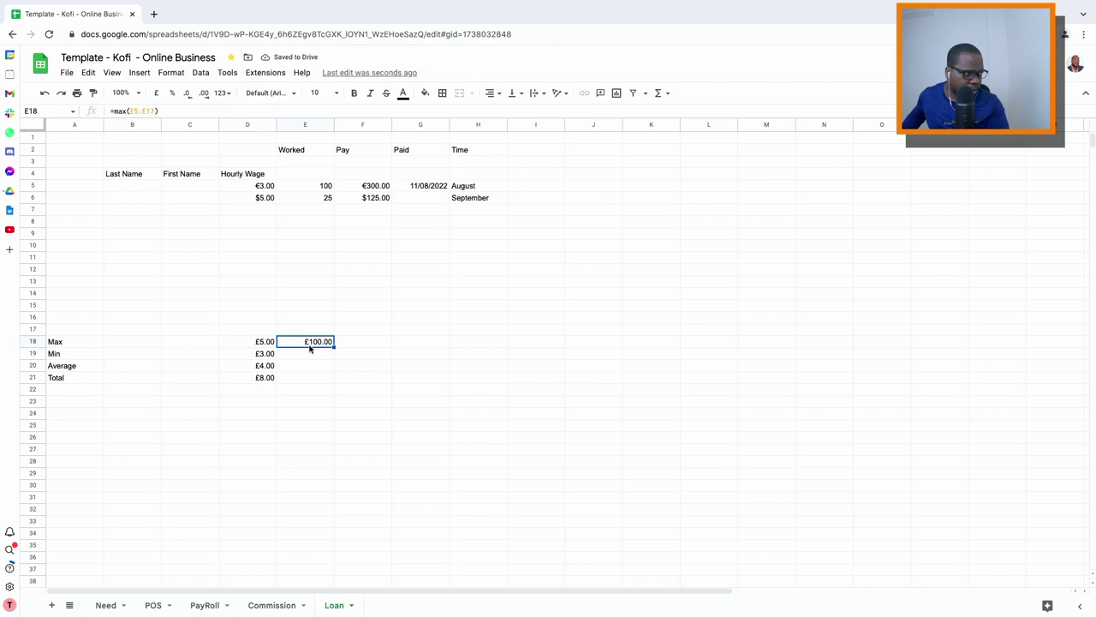
- Copy the Min, Average and Total formulas into E19:E21, giving £25.00, £62.50 and £125.00
click(265, 356)
drag(278, 359, 318, 379)
click(274, 368)
click(274, 379)
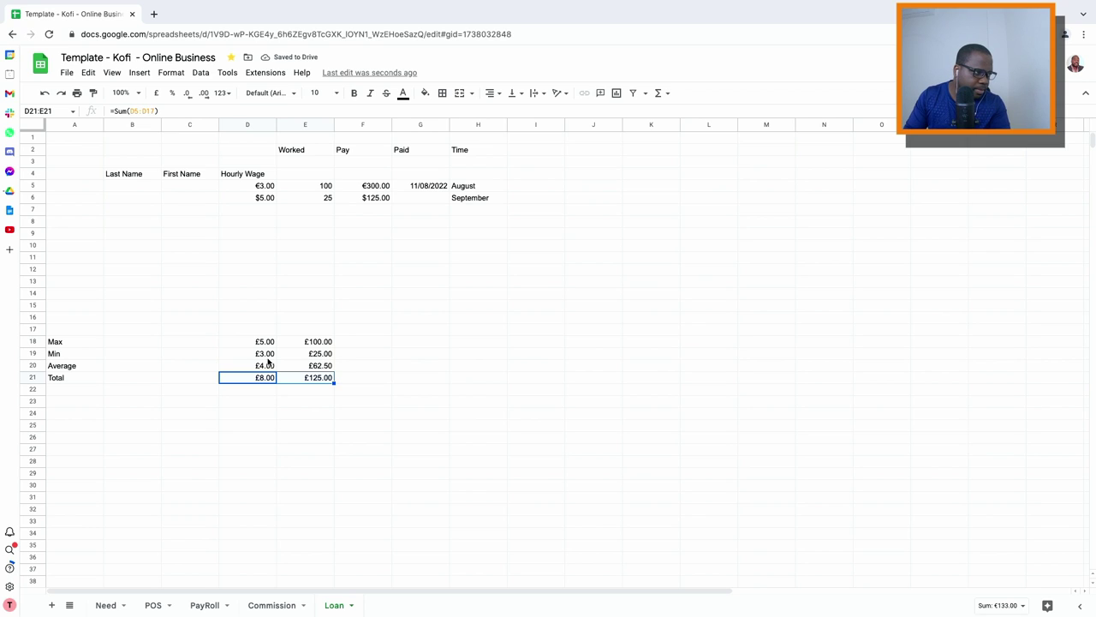
- Select the Worked column E5:E21 and switch it to plain number format
key(Right)
key(shift+Up)
key(shift+Up)
key(shift+Up)
key(shift+Up)
key(shift+Up)
key(shift+Up)
key(shift+Up)
key(shift+Up)
key(shift+Up)
key(shift+Up)
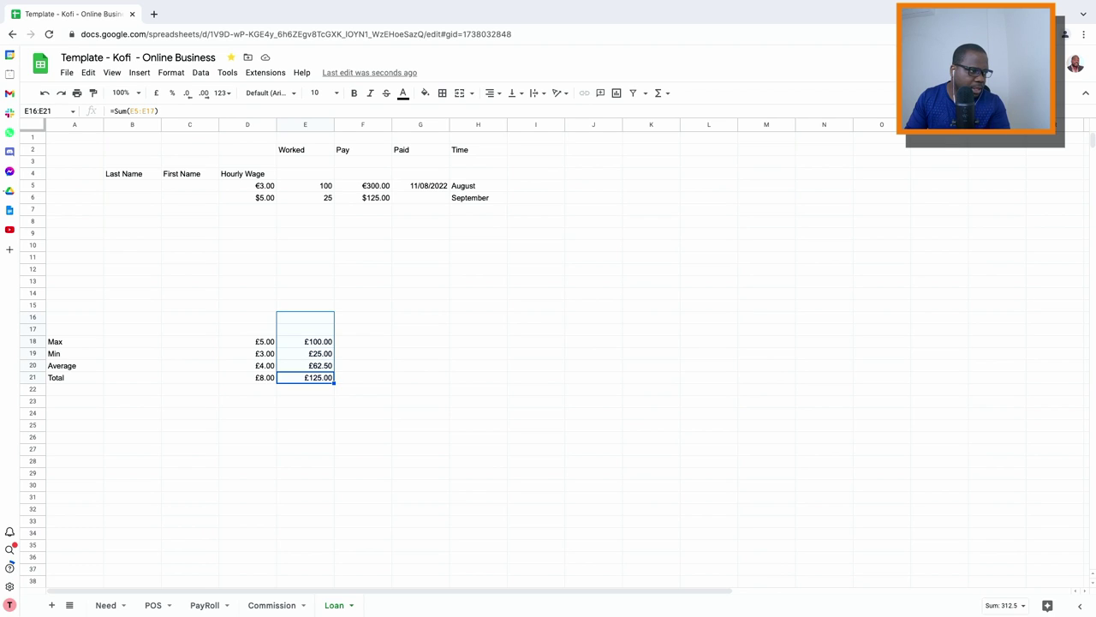
key(shift+Up)
key(shift+Up)
key(shift+Up)
key(shift+Up)
key(shift+Up)
key(shift+Up)
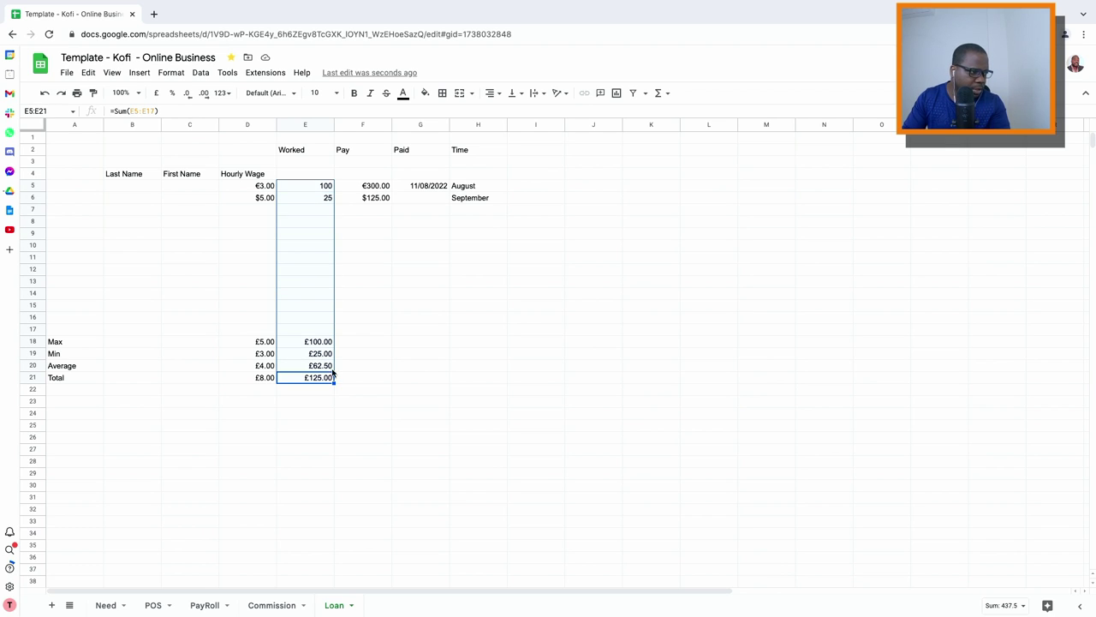
right_click(320, 312)
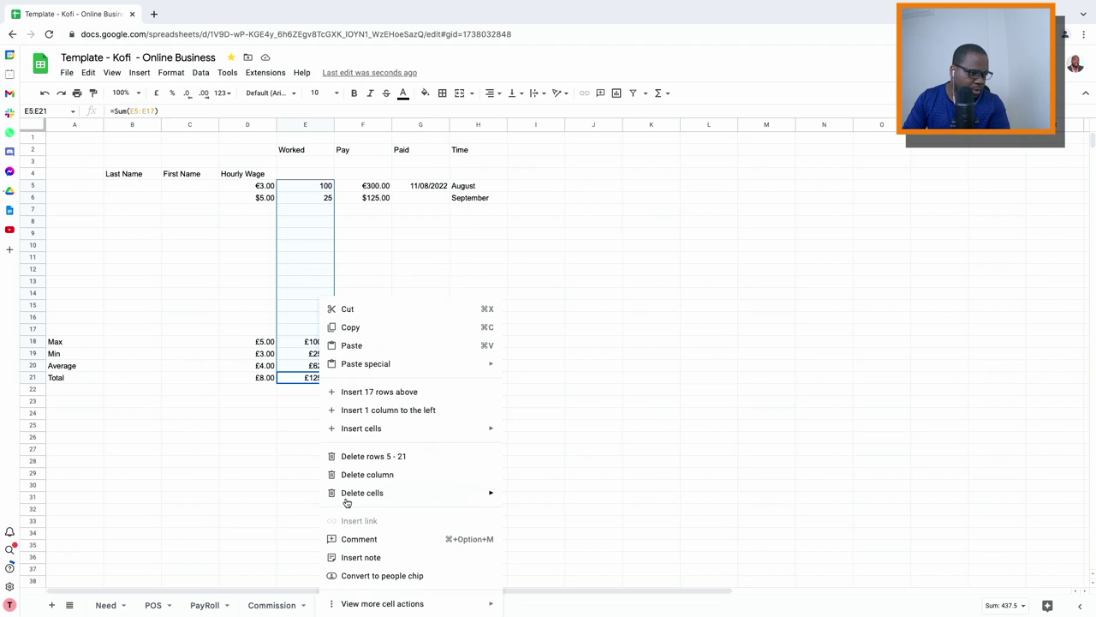
mouse_move(355, 603)
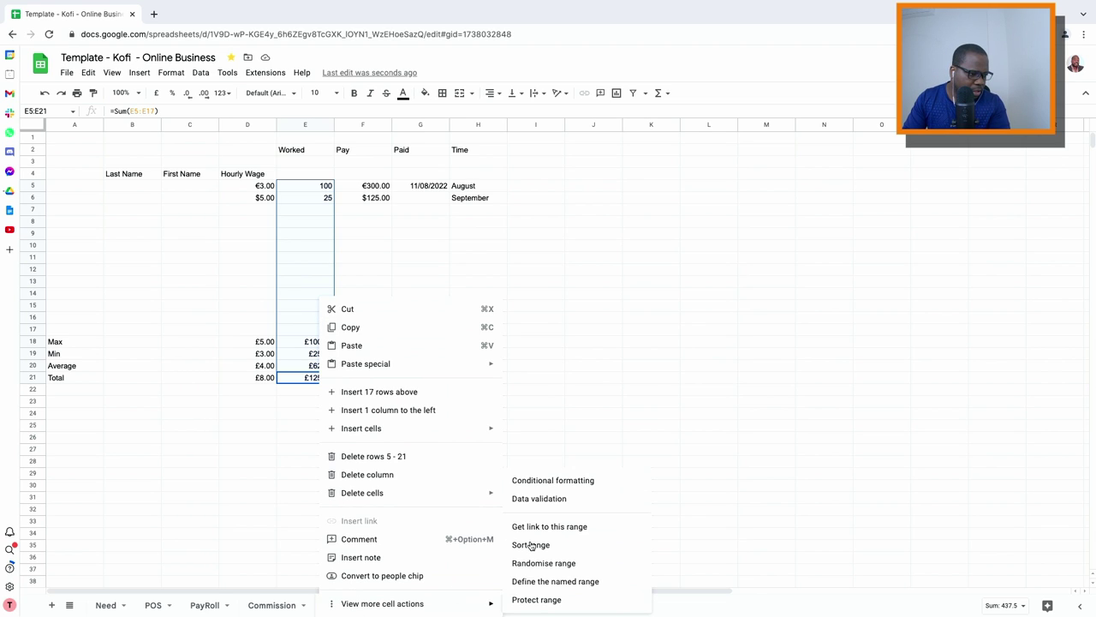
click(555, 331)
click(314, 178)
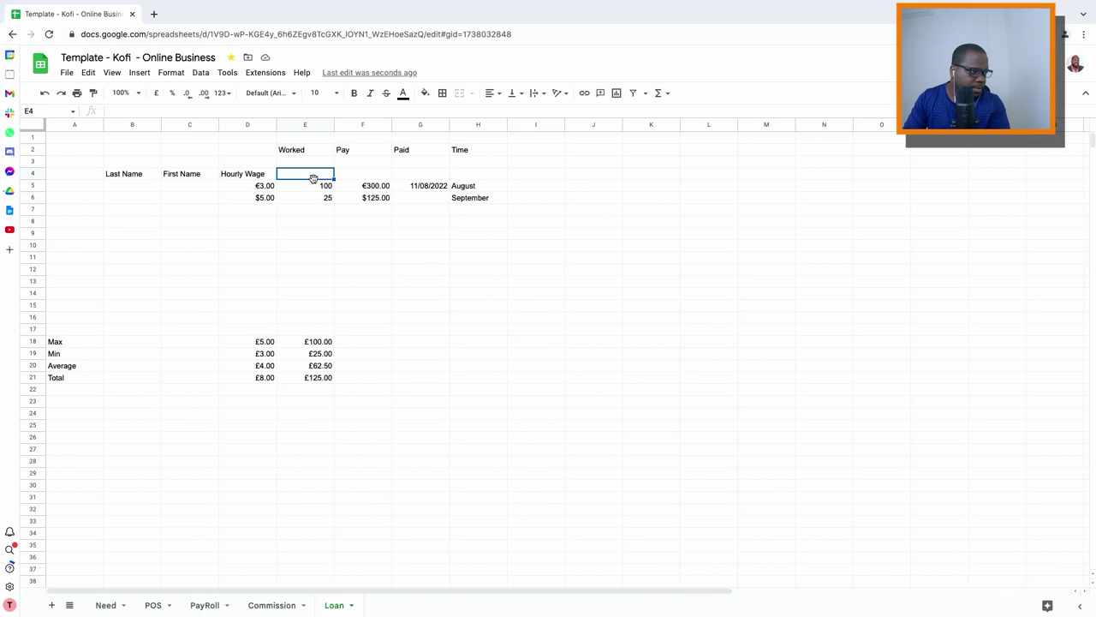
drag(308, 186, 313, 381)
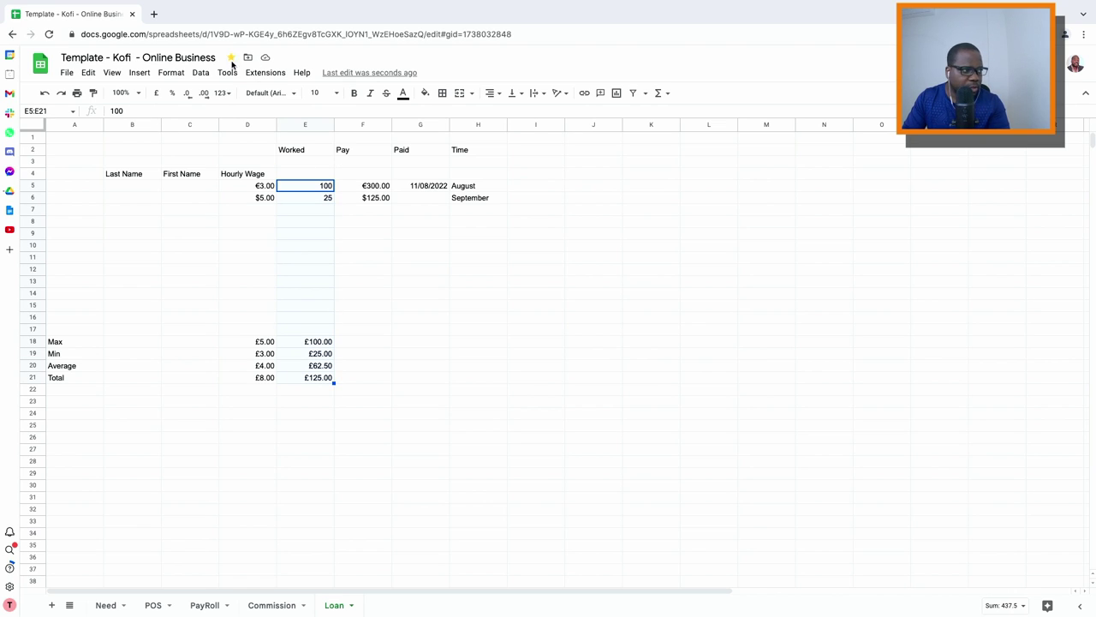
click(202, 72)
mouse_move(213, 93)
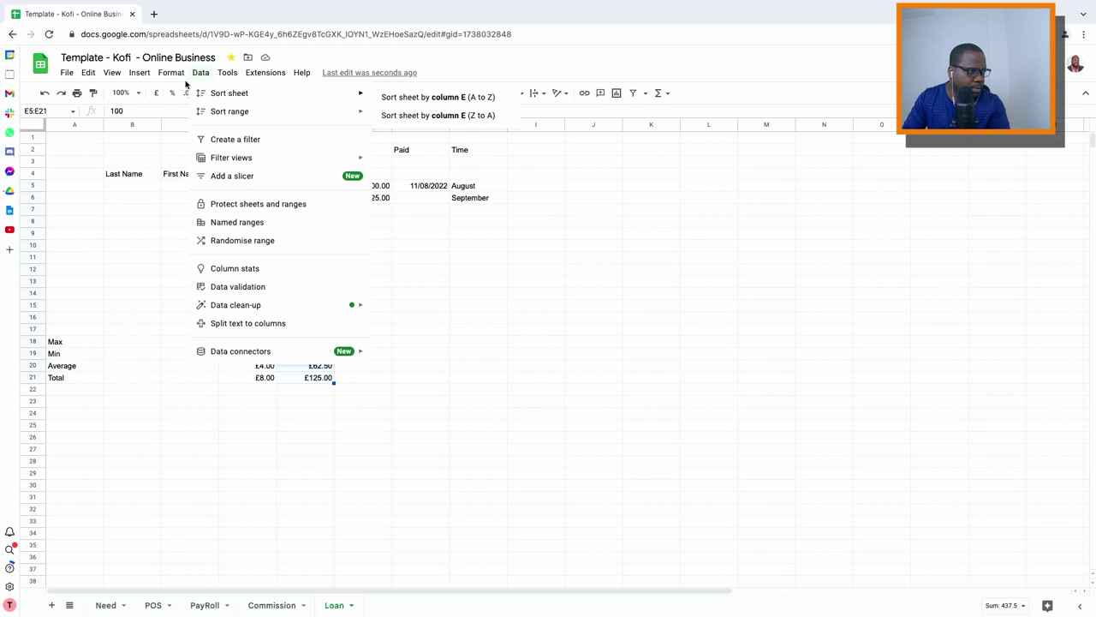
mouse_move(182, 83)
mouse_move(191, 125)
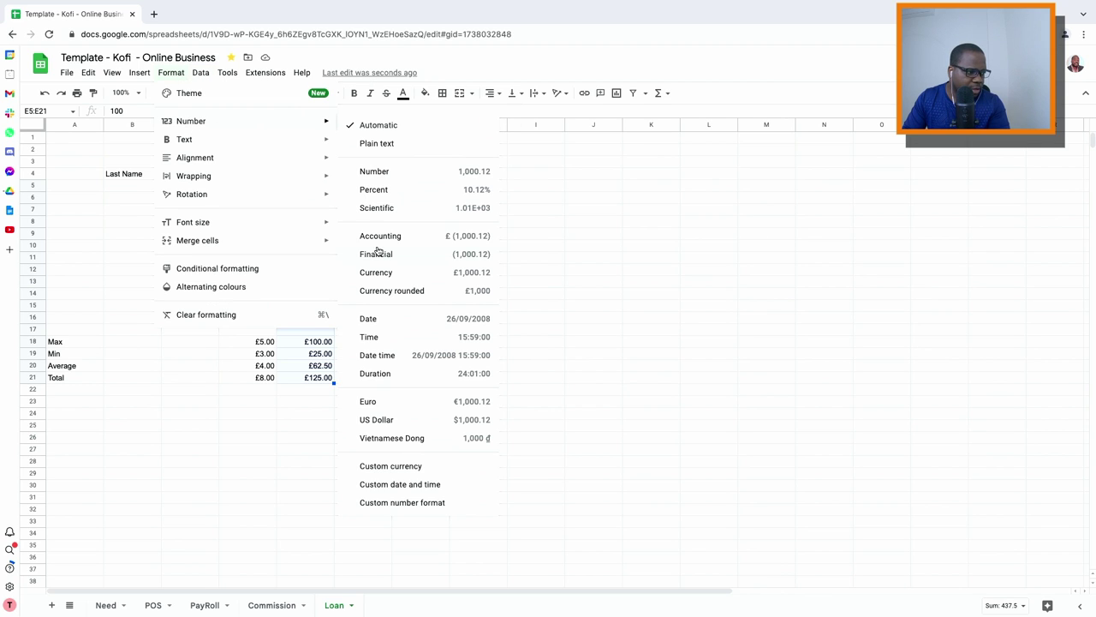
click(397, 172)
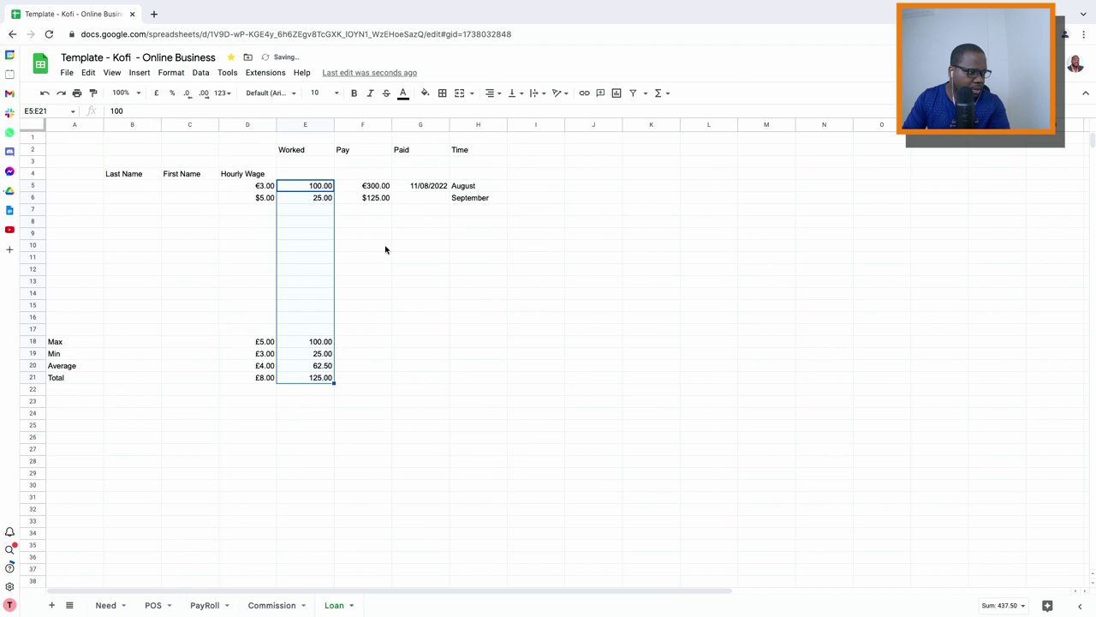
- Apply the custom 0 format so Worked summaries read 100, 25, 63 and 125
click(176, 74)
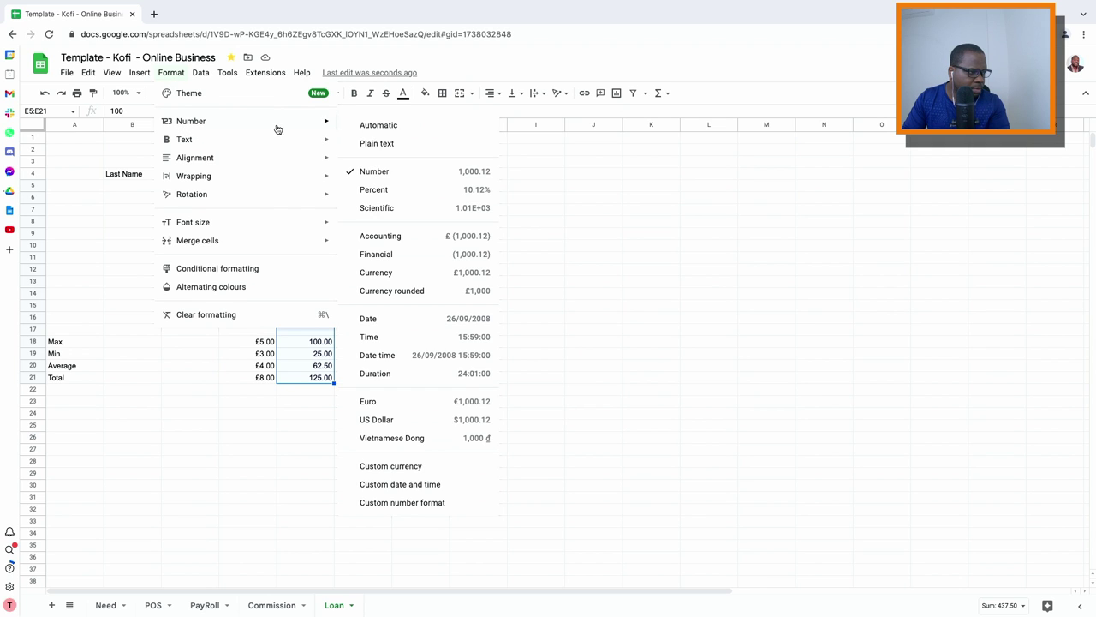
mouse_move(243, 127)
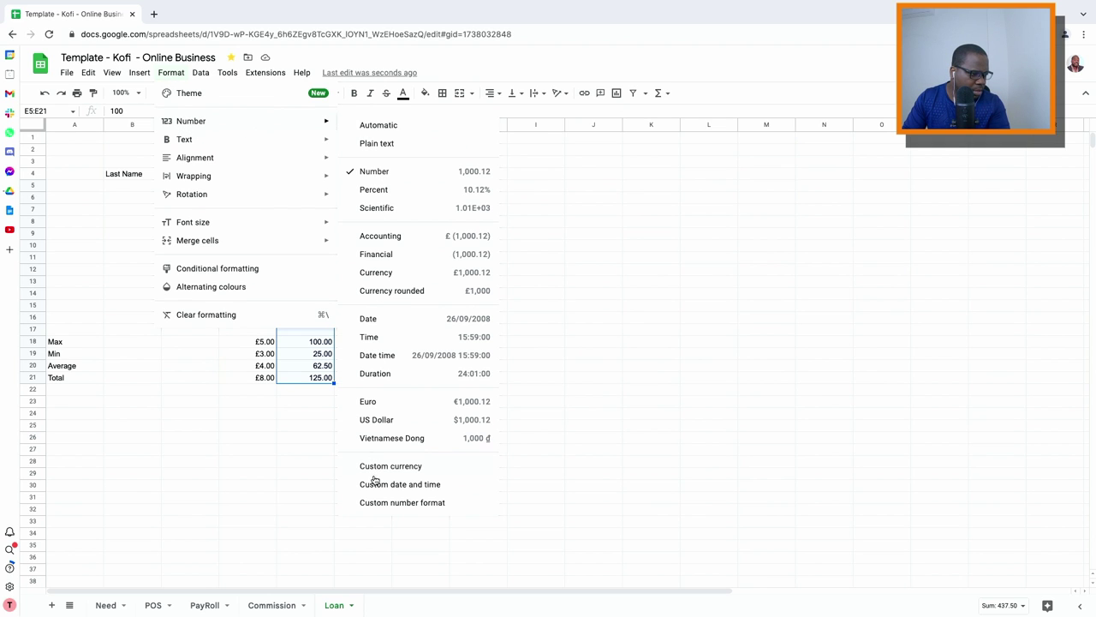
click(378, 506)
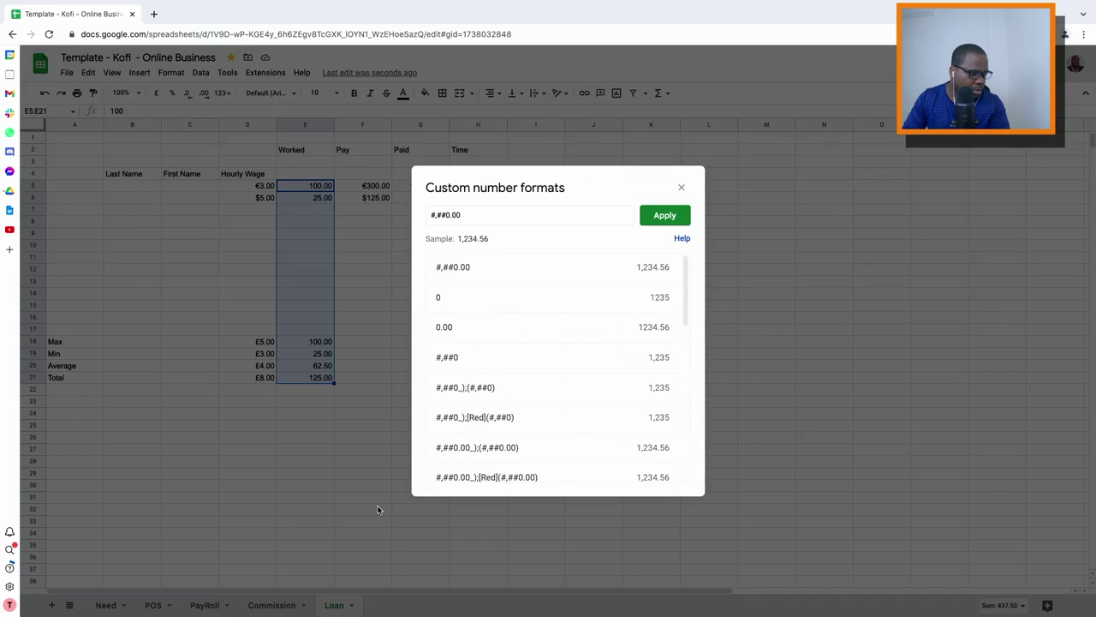
click(573, 301)
click(679, 221)
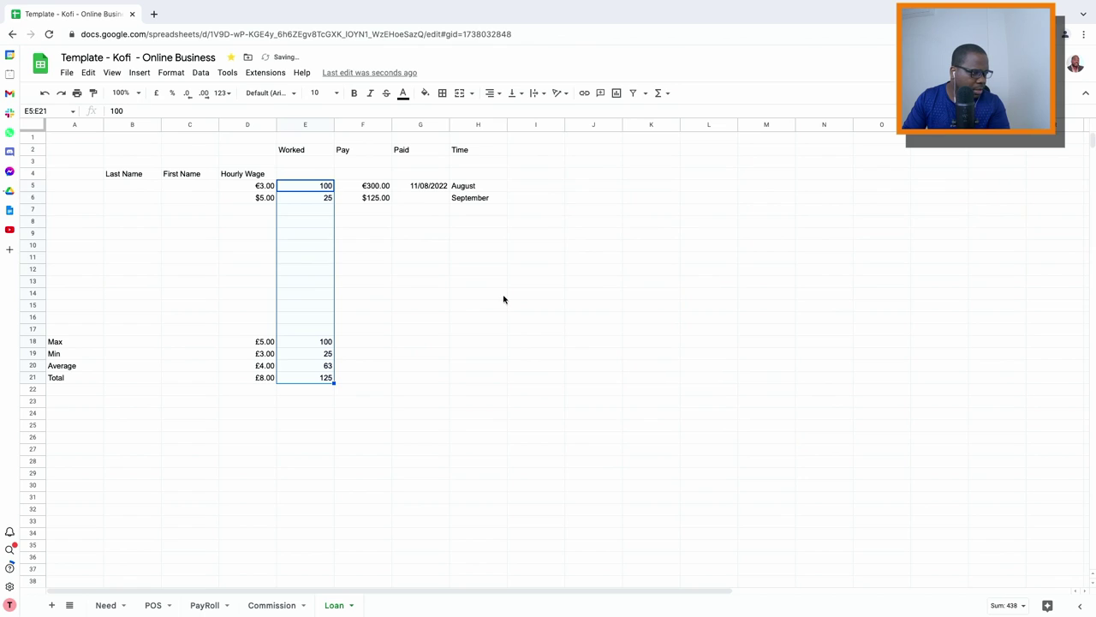
click(340, 289)
click(311, 353)
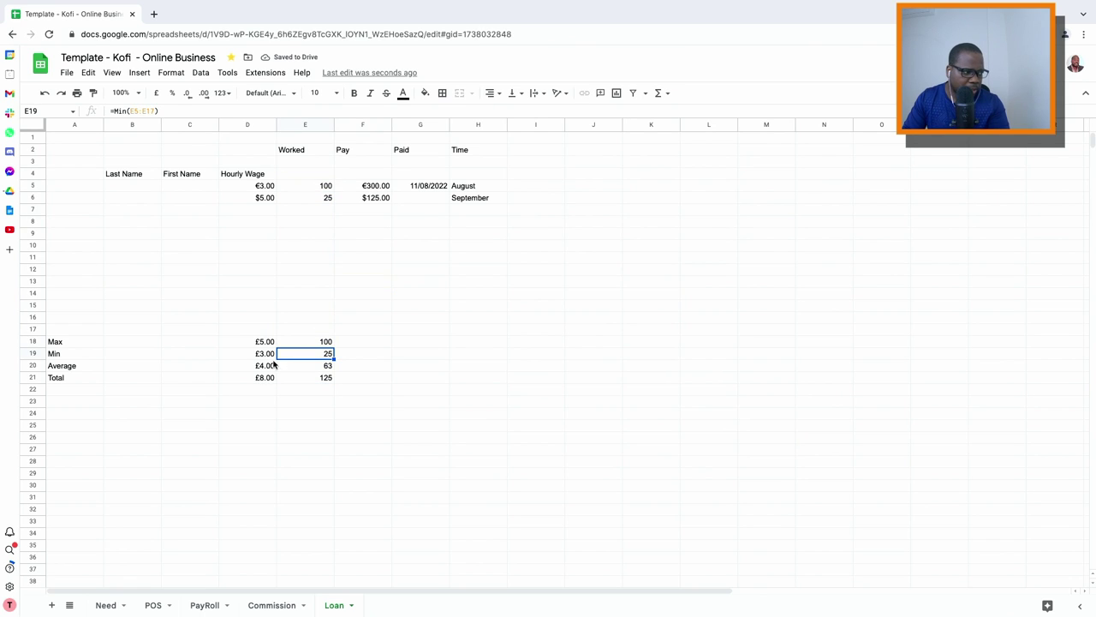
click(372, 211)
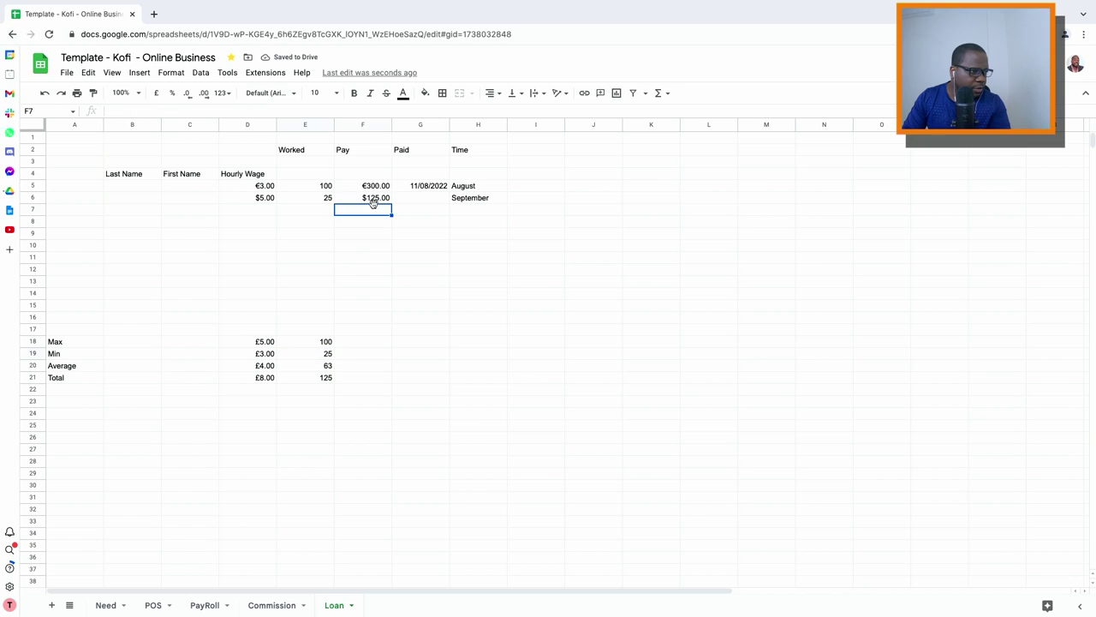
click(379, 185)
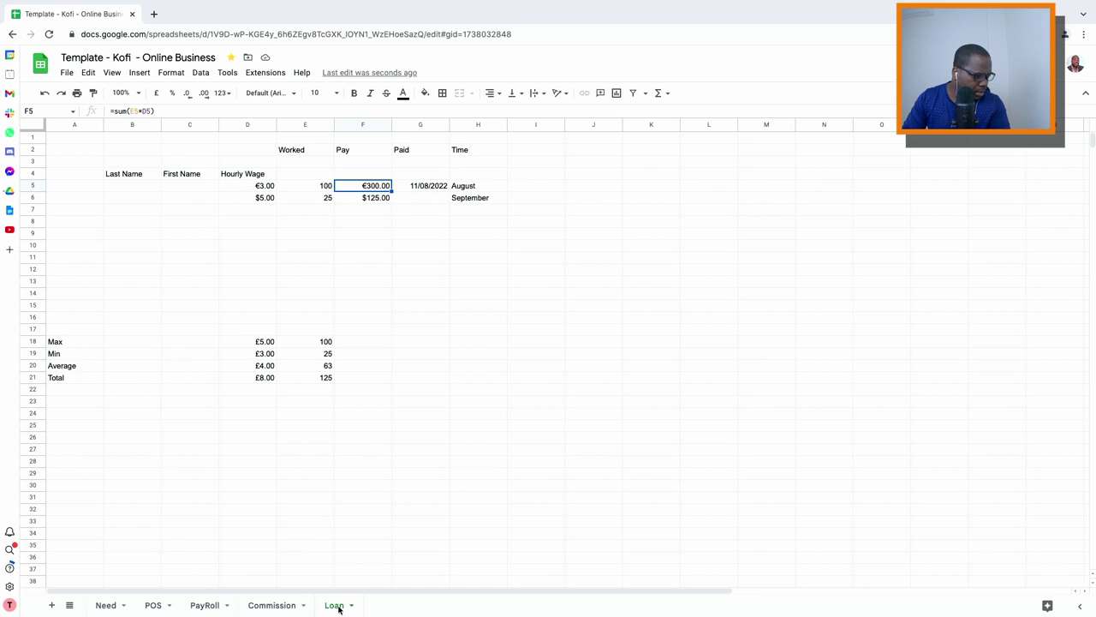
click(289, 605)
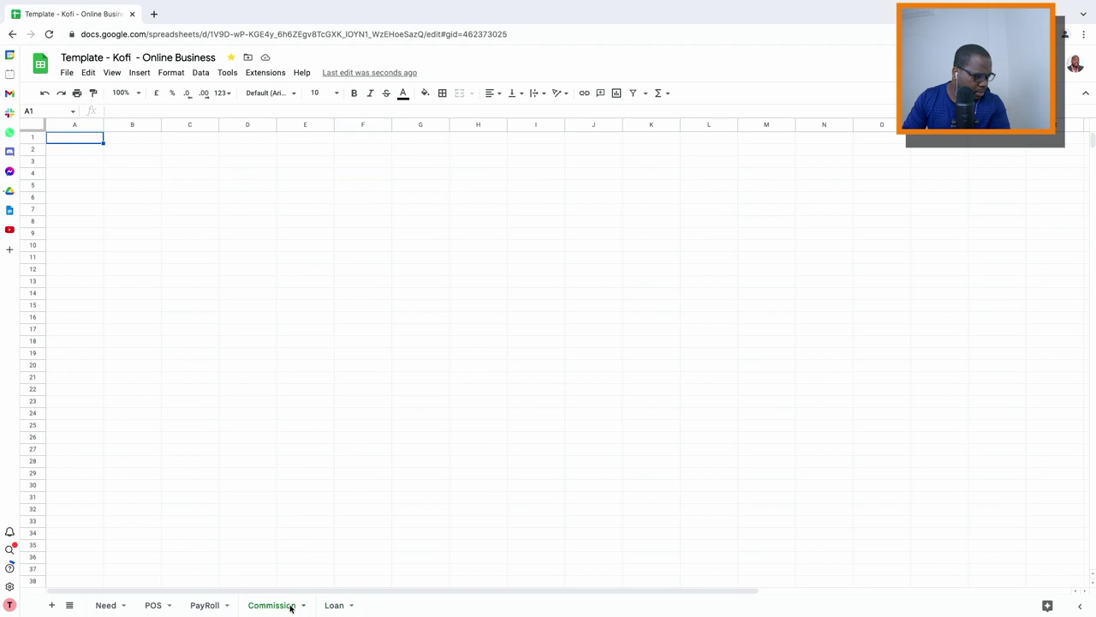
click(334, 605)
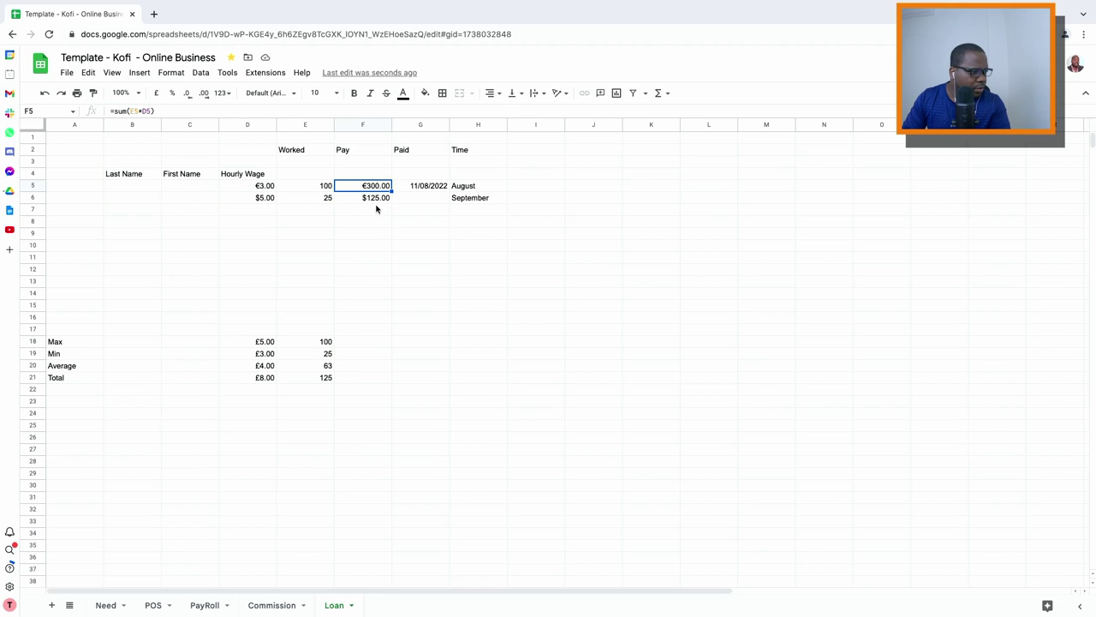
click(352, 343)
click(326, 345)
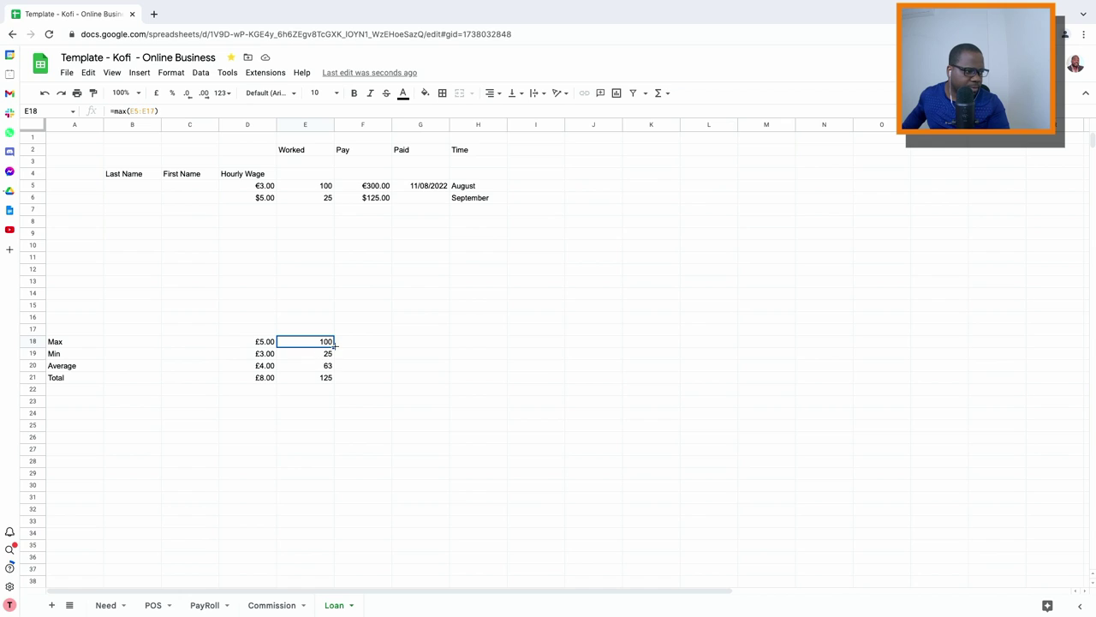
- Copy the Max, Min, Average and Total formulas into F18:F21, showing 300, 125, 213 and 425
drag(334, 346, 390, 379)
click(333, 354)
click(334, 367)
click(330, 380)
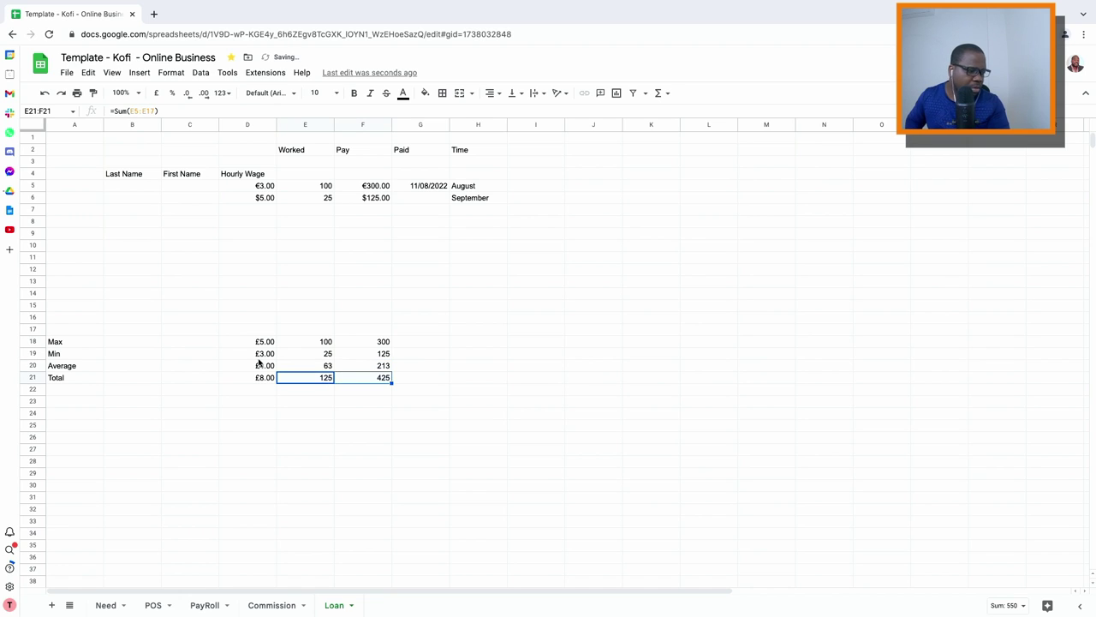
click(380, 357)
- Select the whole Pay column range F5:F21
click(379, 377)
key(shift+Up)
key(shift+Up)
key(shift+Up)
key(shift+Up)
key(shift+Up)
key(shift+Up)
key(shift+Up)
key(shift+Down)
key(shift+Down)
key(shift+Down)
key(shift+Down)
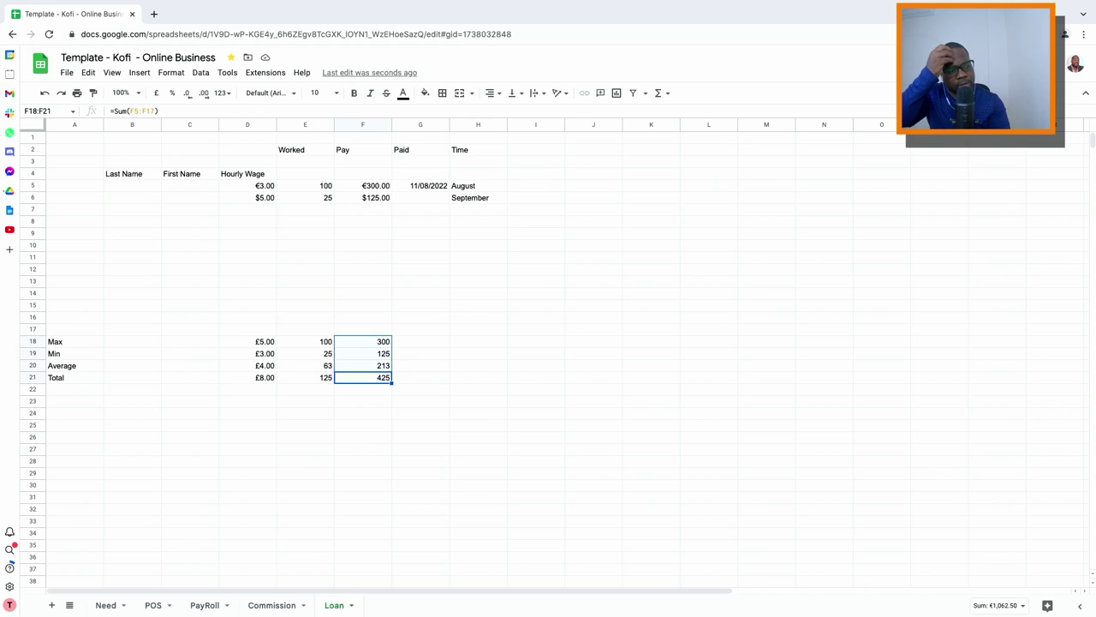
key(shift+Up)
key(shift+Up)
key(shift+Up)
key(shift+Up)
key(shift+Up)
key(shift+Up)
key(shift+Up)
key(shift+Up)
key(shift+Down)
key(shift+Up)
key(shift+Up)
key(shift+Up)
key(shift+Up)
key(shift+Up)
key(shift+Up)
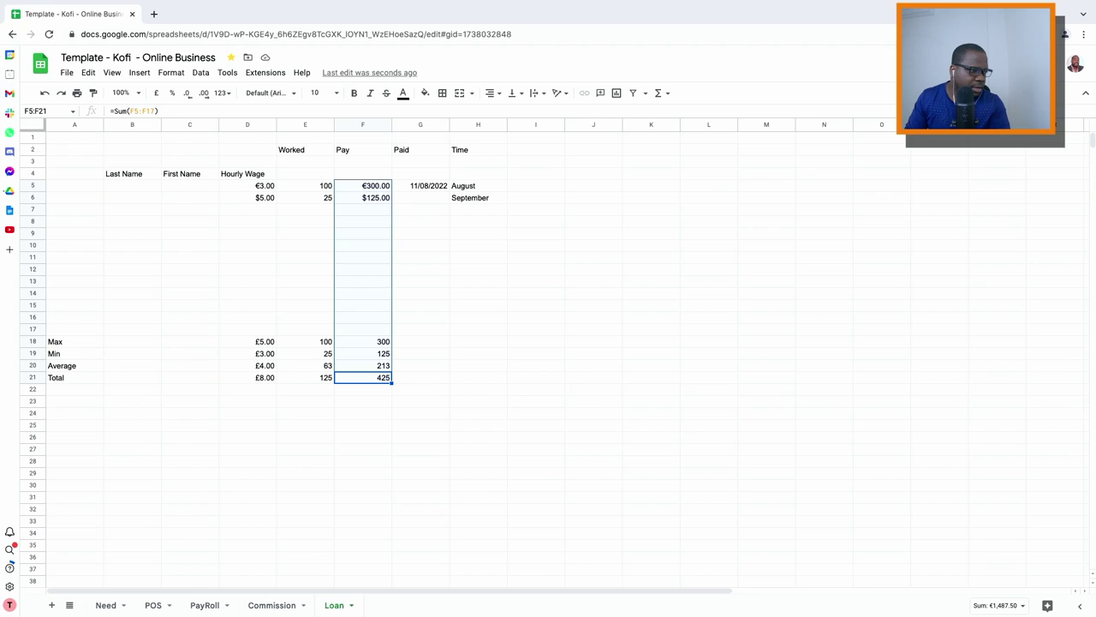
- Format the Pay range F5:F21 as US Dollar
right_click(356, 269)
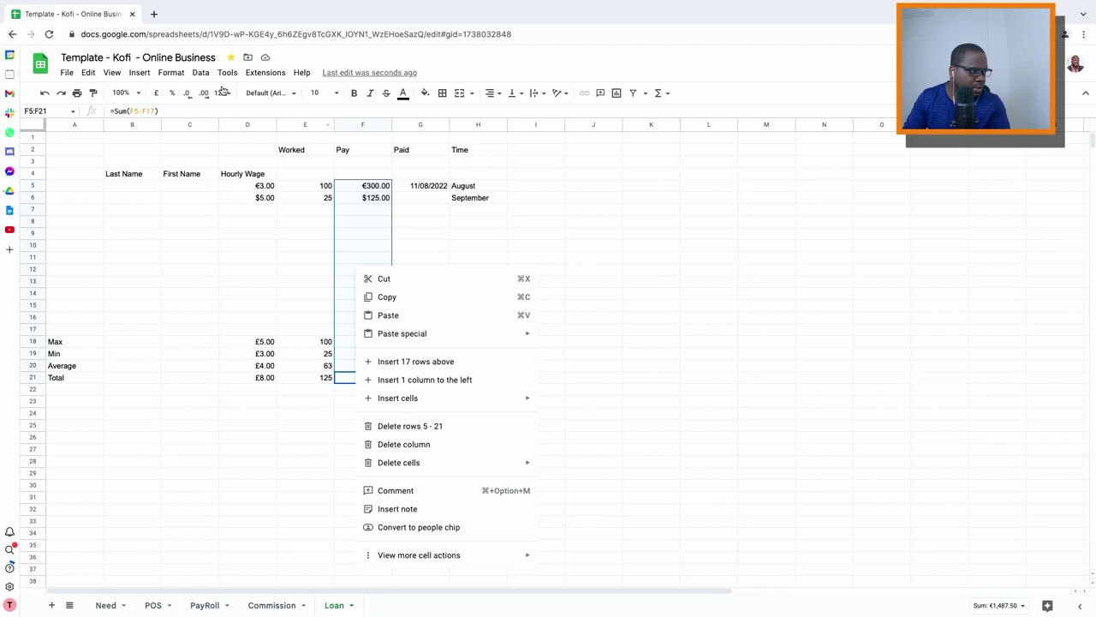
click(200, 73)
click(198, 74)
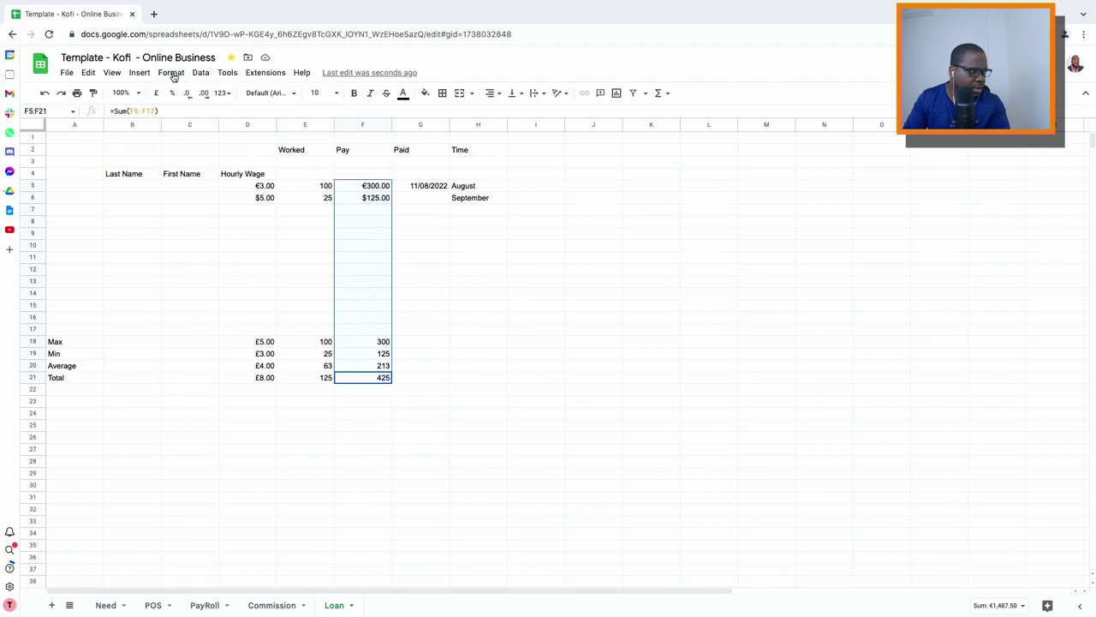
click(172, 74)
mouse_move(195, 121)
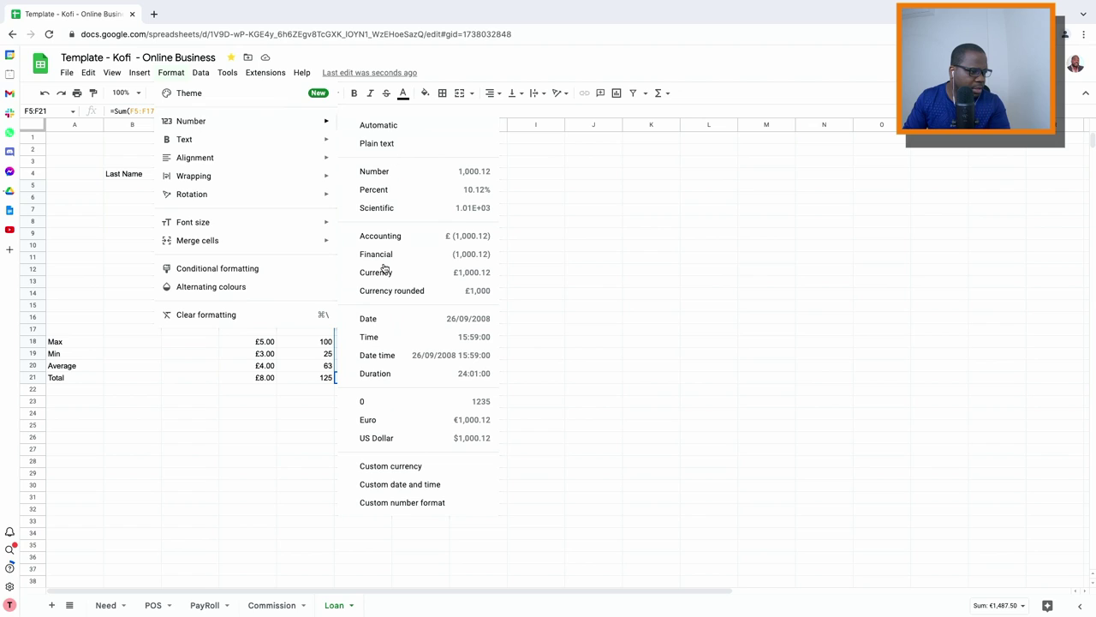
click(370, 437)
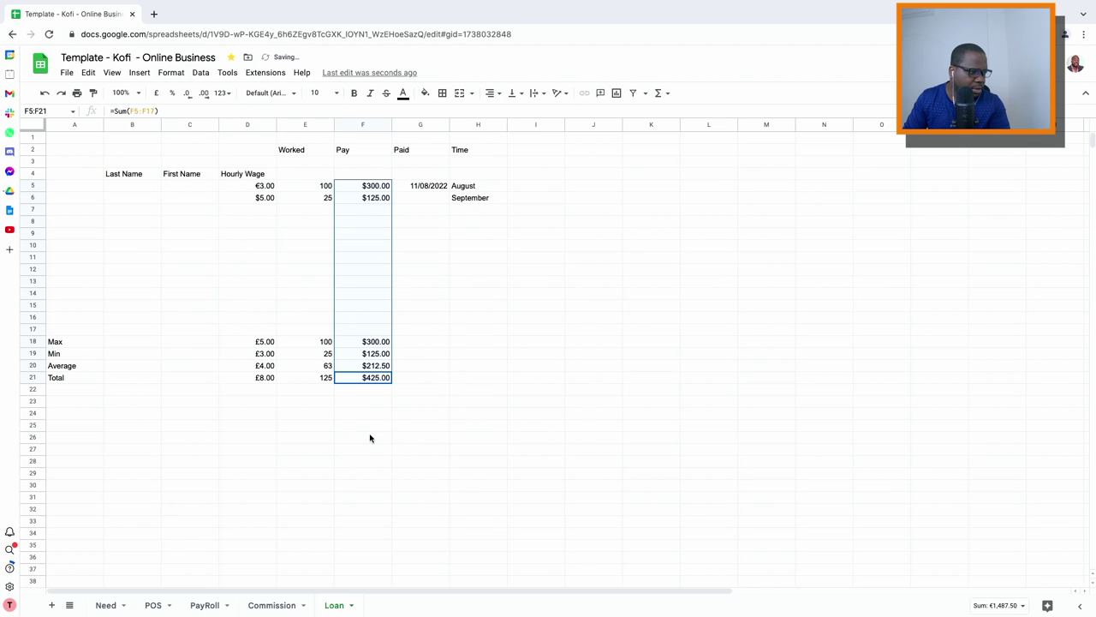
click(418, 316)
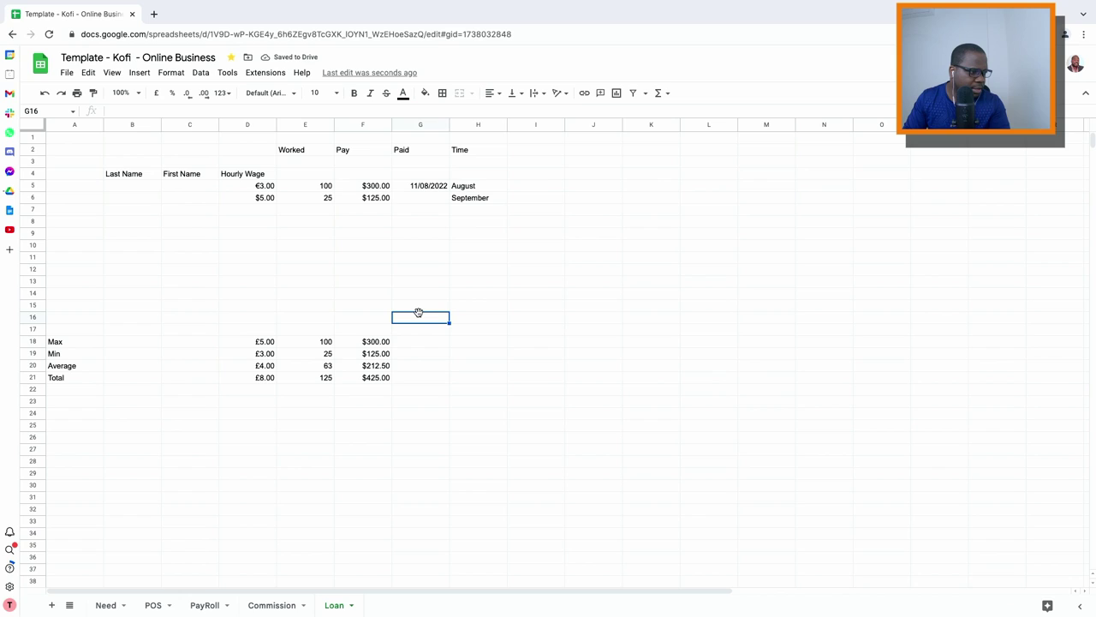
- Check the pay cells F7, F5 and F6 and their formulas
click(410, 366)
click(371, 210)
click(375, 189)
click(374, 199)
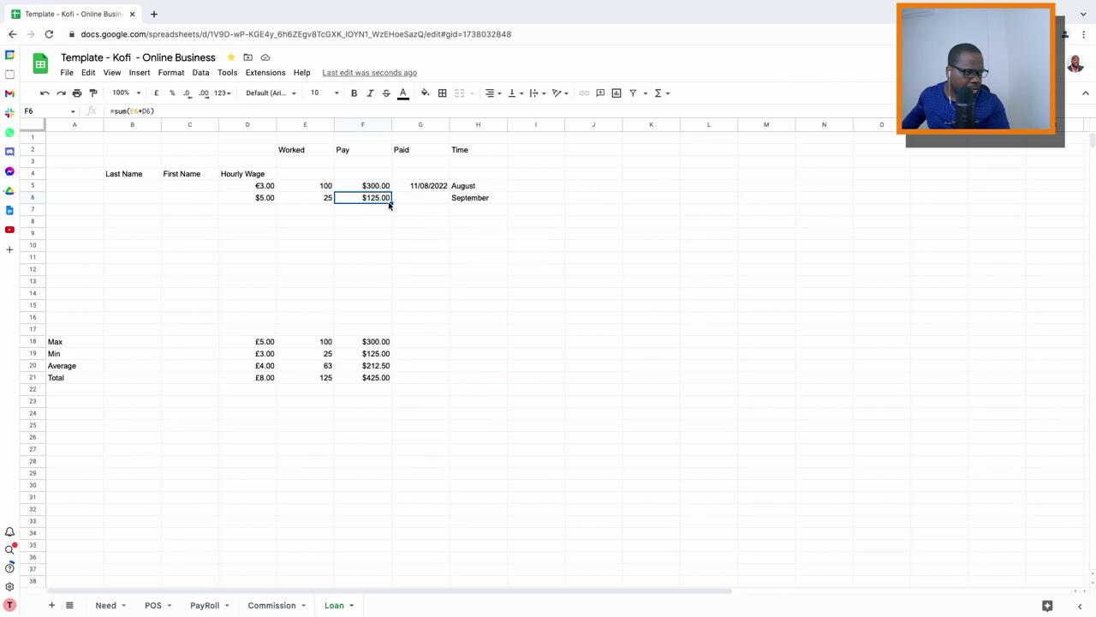
- Fill the F6 pay formula down to F17 after undoing an accidental move to F8
right_click(389, 206)
click(380, 221)
click(377, 198)
drag(391, 200, 385, 223)
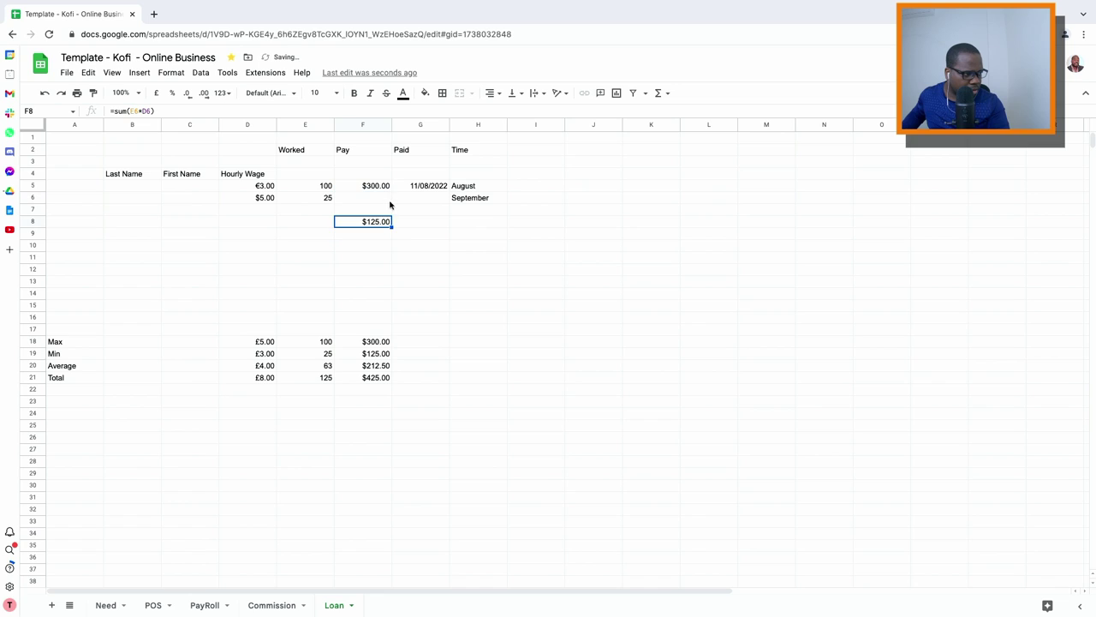
key(ctrl+z)
click(388, 202)
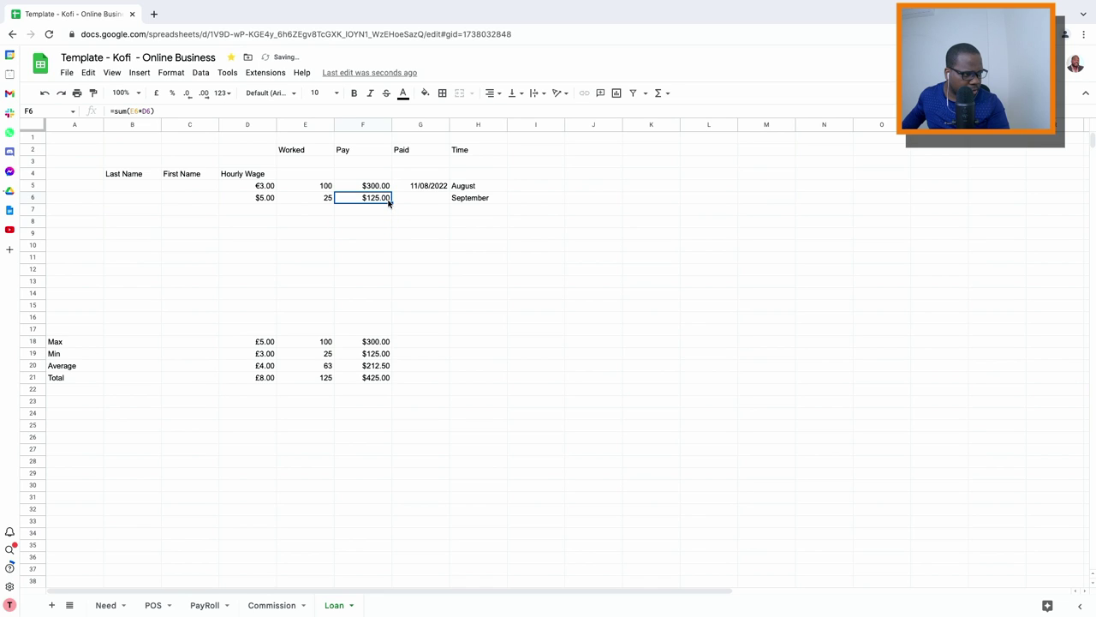
drag(391, 202, 385, 330)
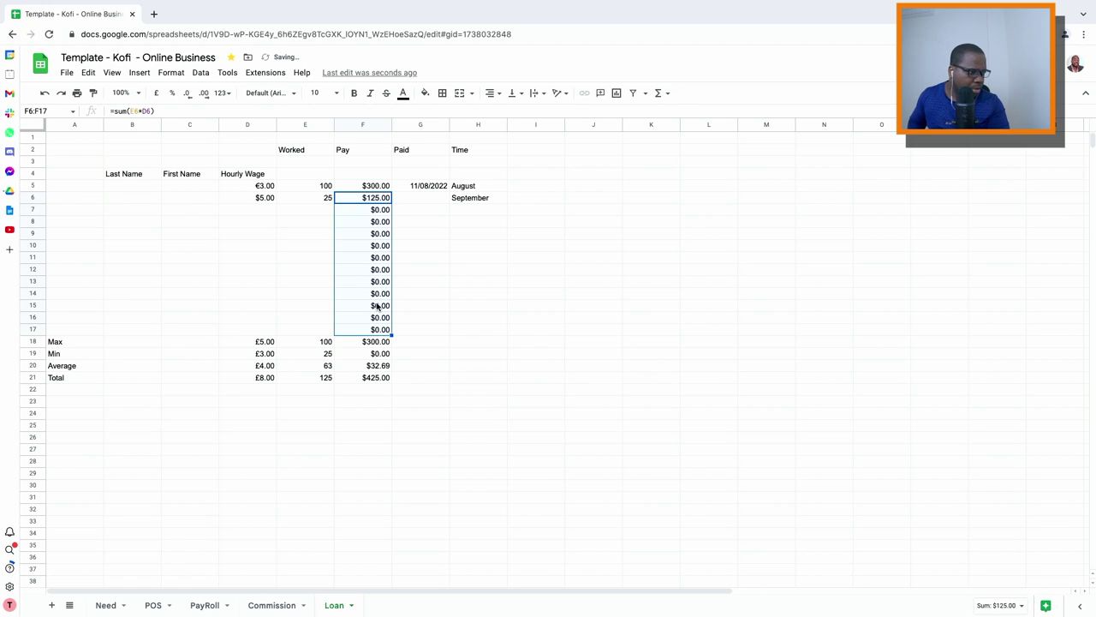
click(399, 270)
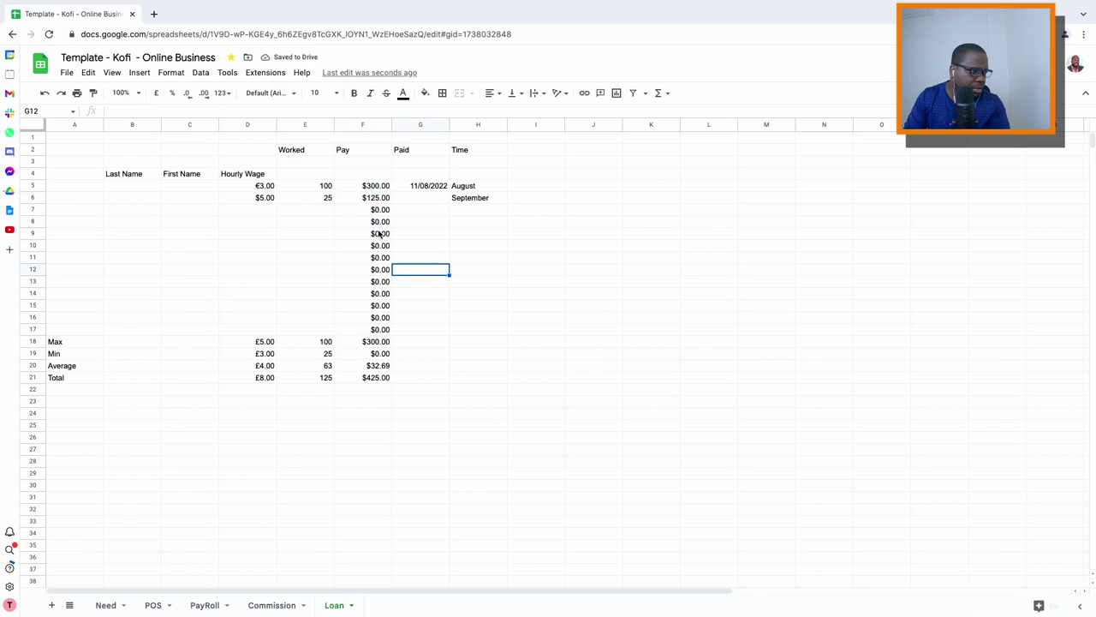
- Enter 70 hours in E7 and a £40.00 hourly wage in D7
click(295, 211)
text(70)
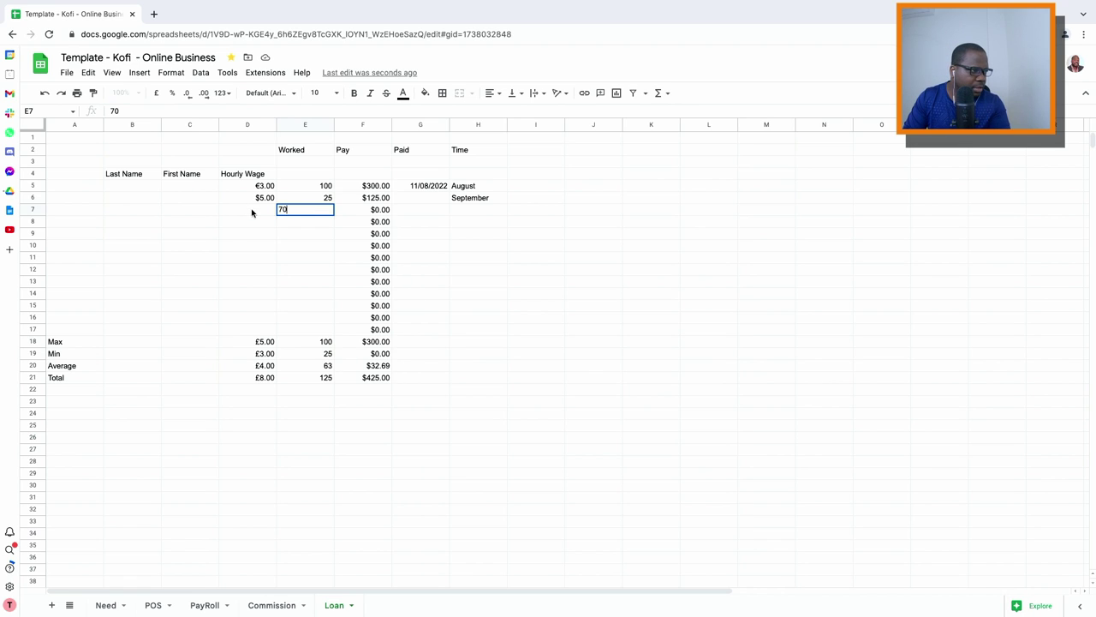
click(251, 213)
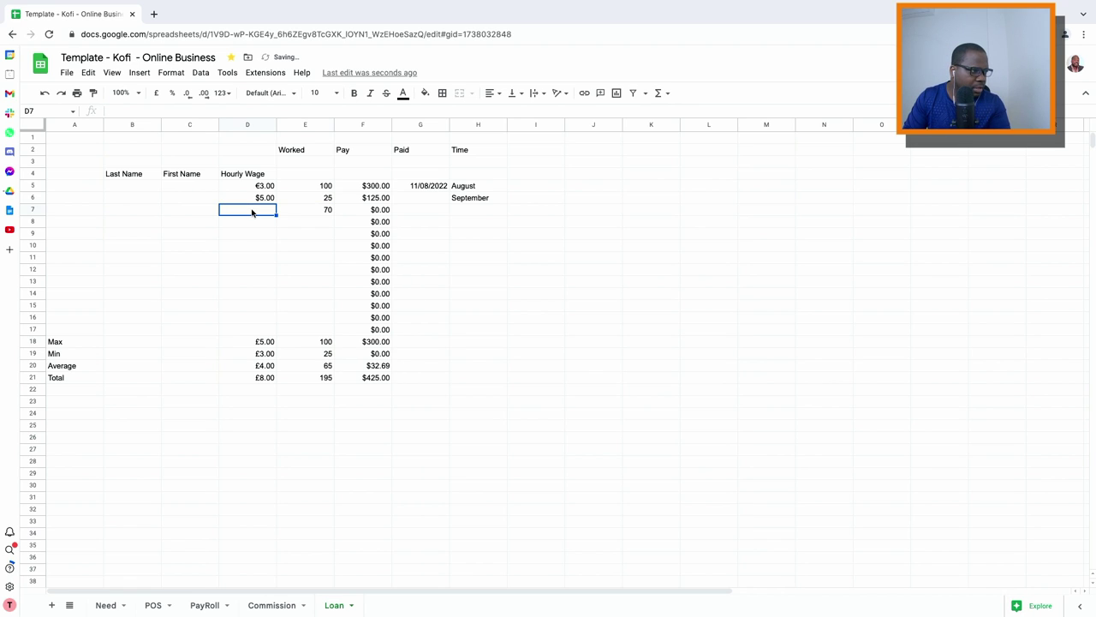
text(40)
key(Return)
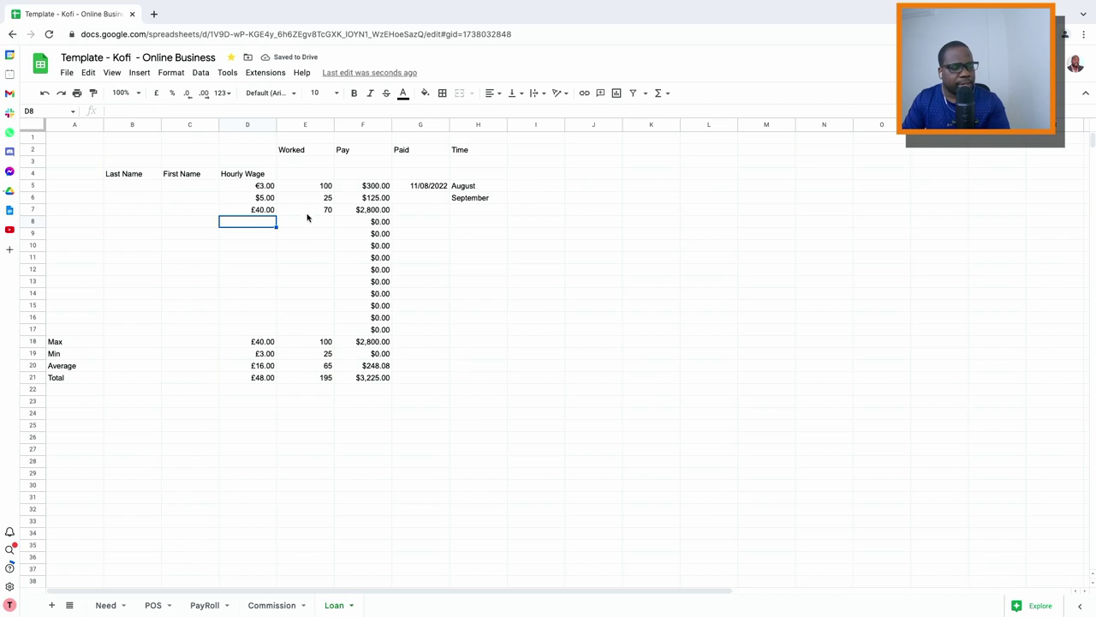
- Rename the Loan tab to Payroll2 after the name Payroll is rejected as a duplicate
double_click(333, 605)
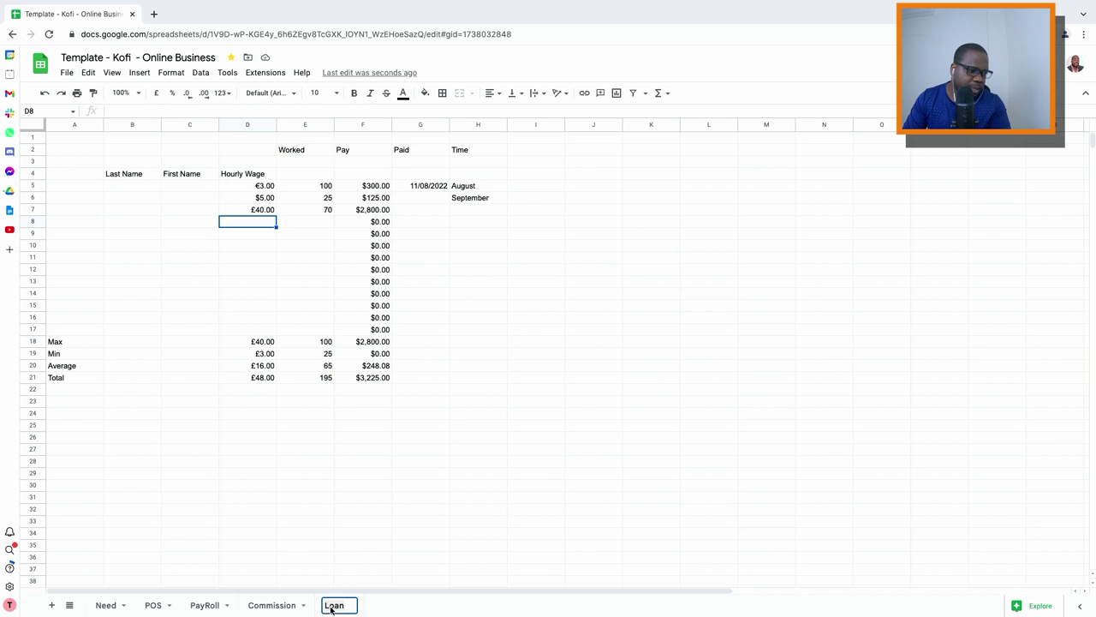
text(Payroll)
key(Return)
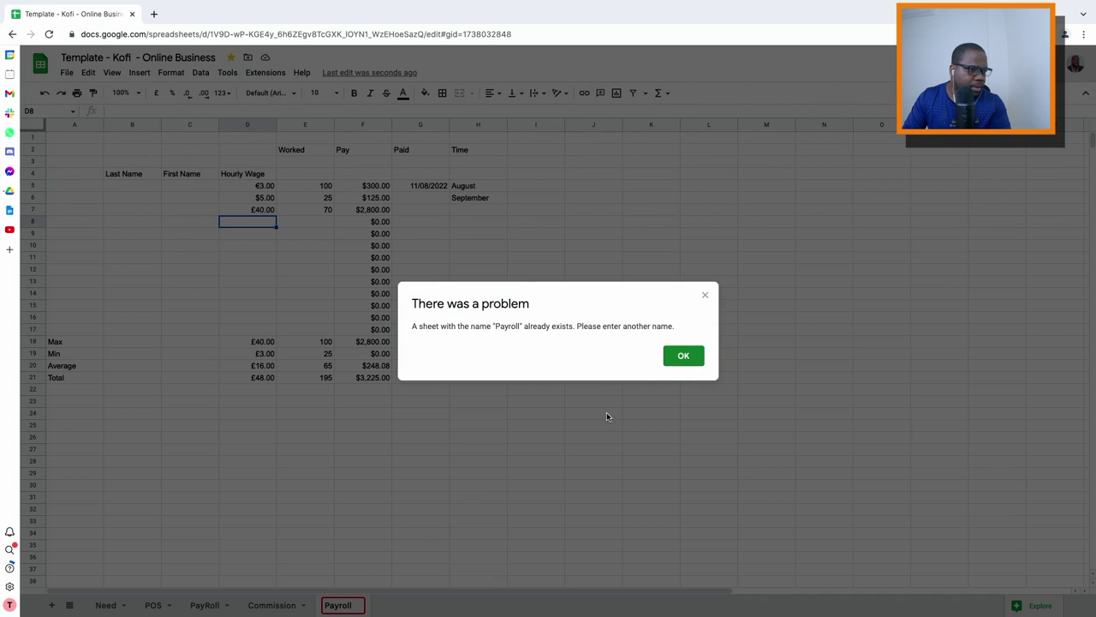
key(Return)
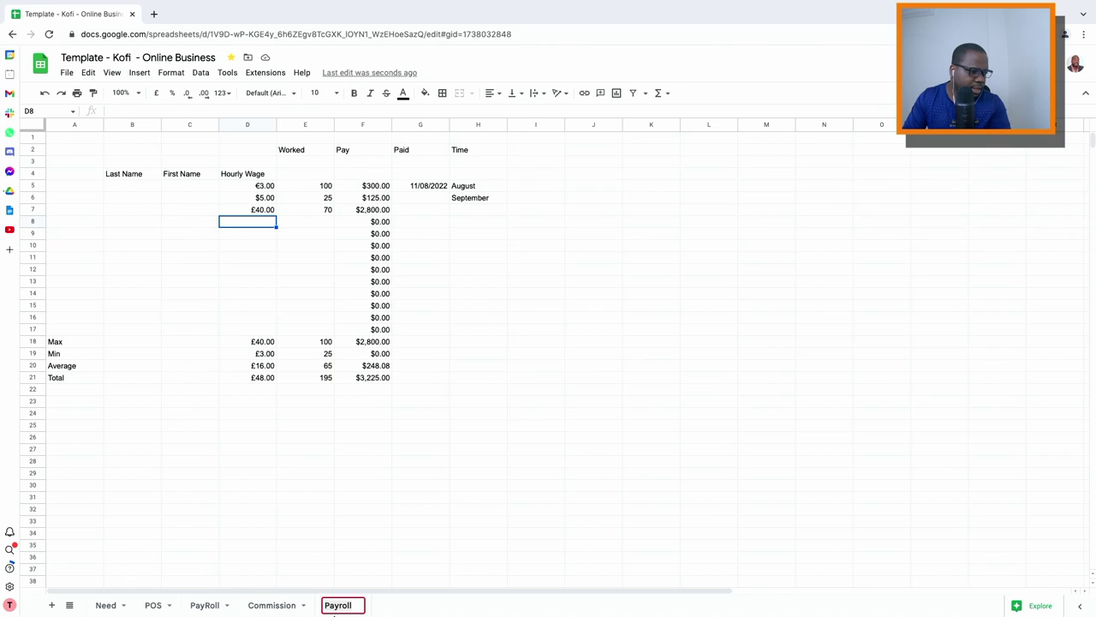
text(2)
key(Return)
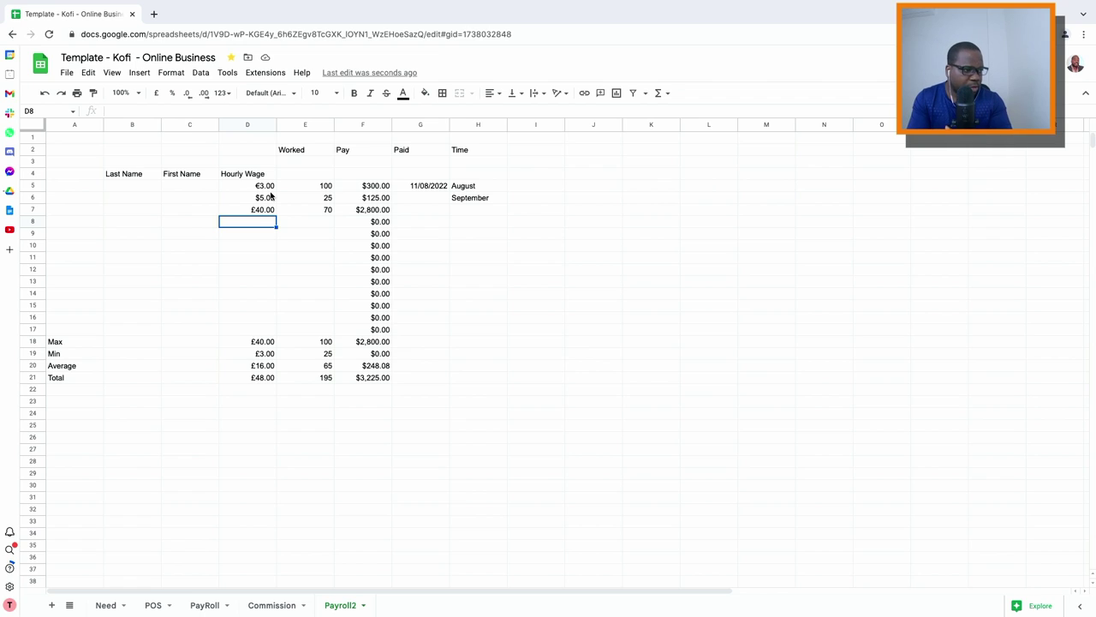
- Format the Hourly Wage range D5:D21 as US Dollar
click(328, 212)
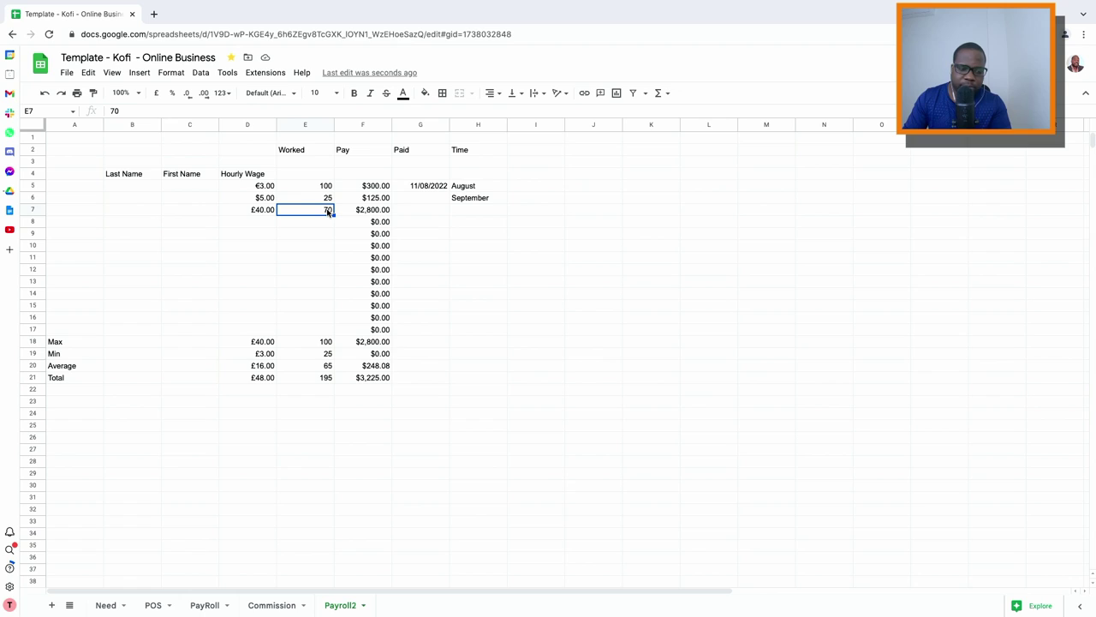
click(268, 188)
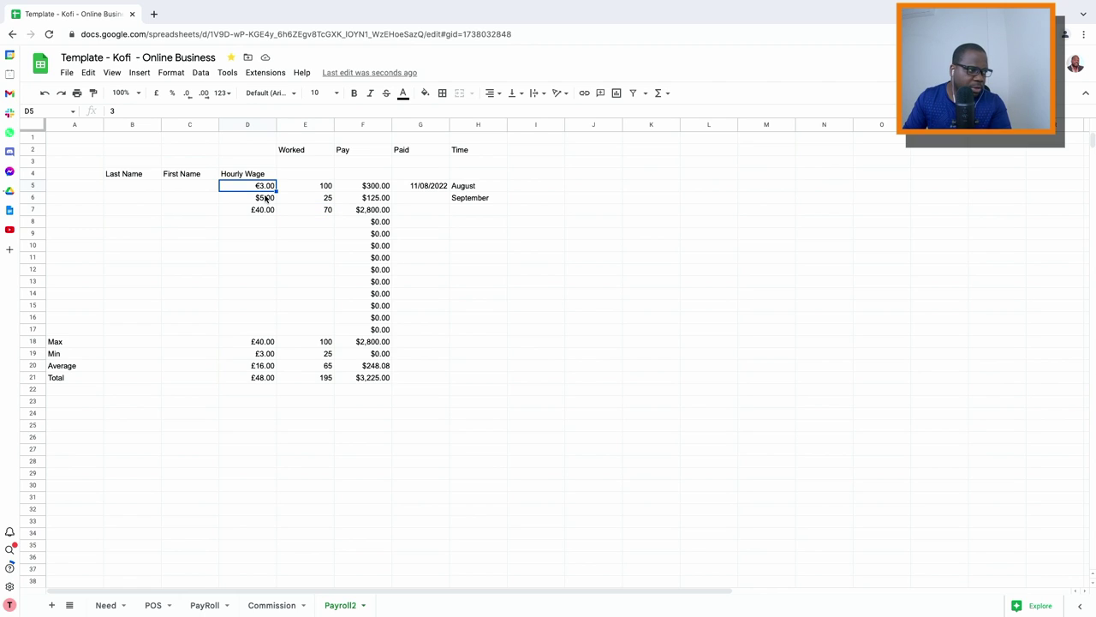
drag(257, 187, 257, 378)
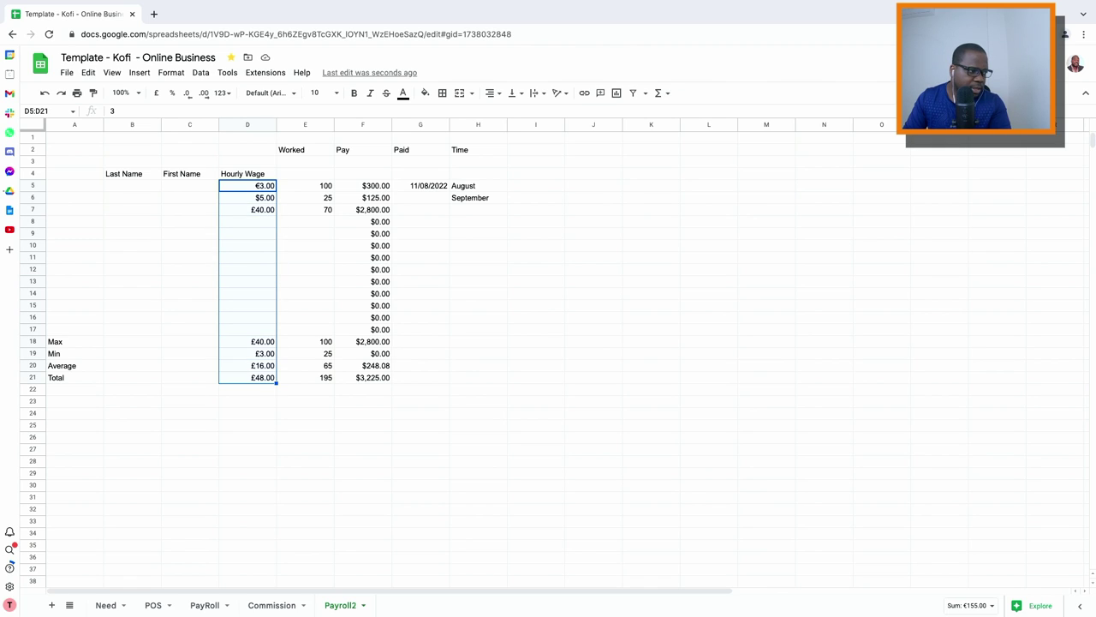
click(171, 73)
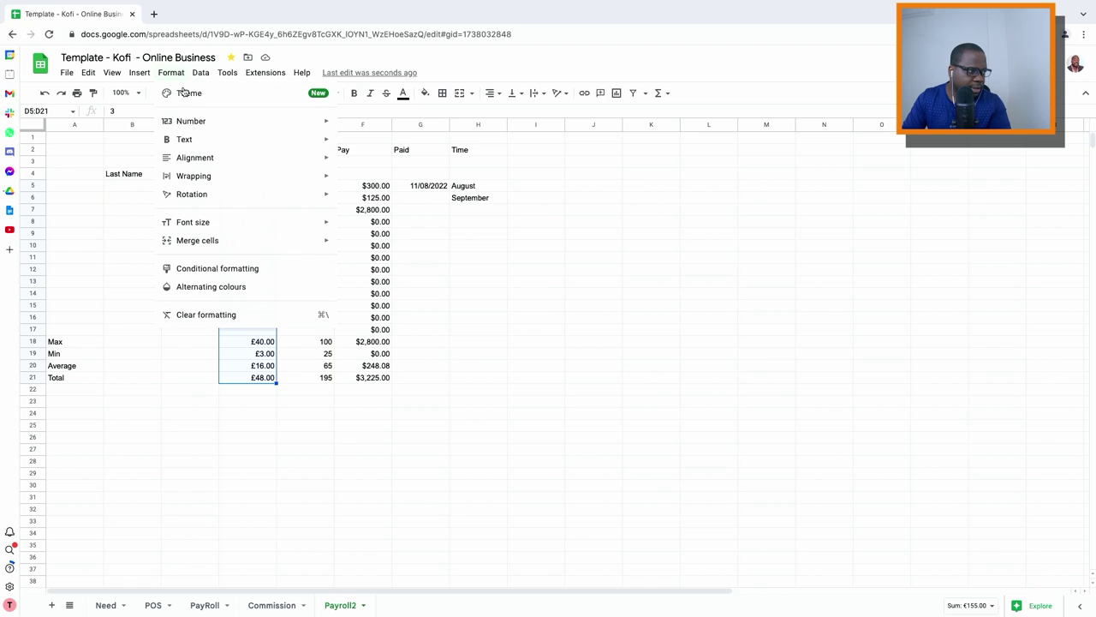
mouse_move(286, 122)
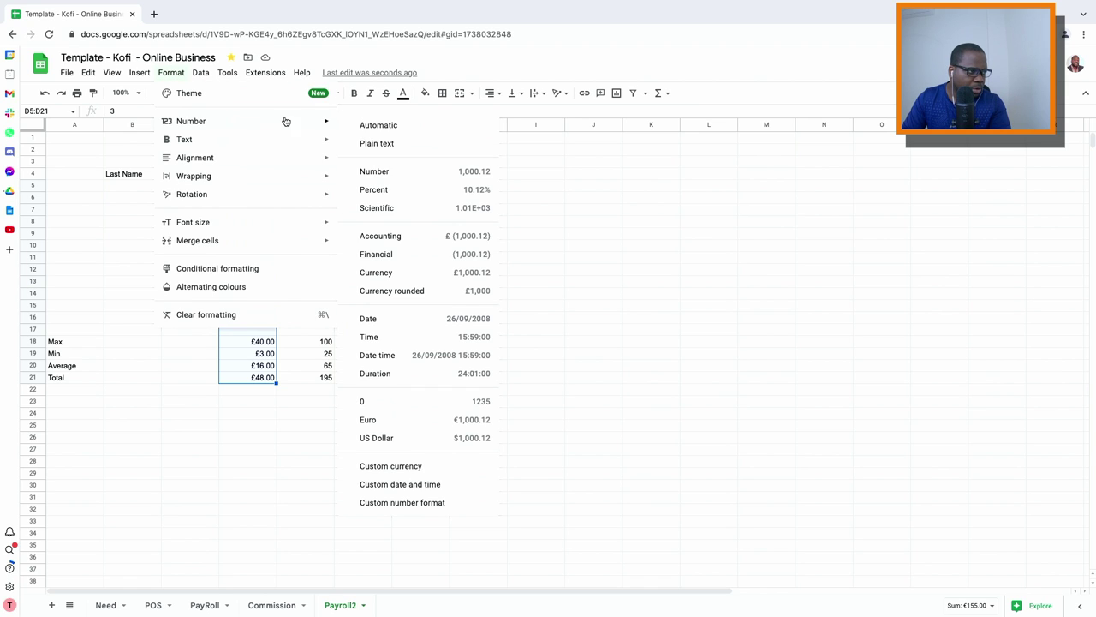
click(388, 443)
- Select the Pay range F5:F21 to review it, then deselect
drag(368, 187, 368, 378)
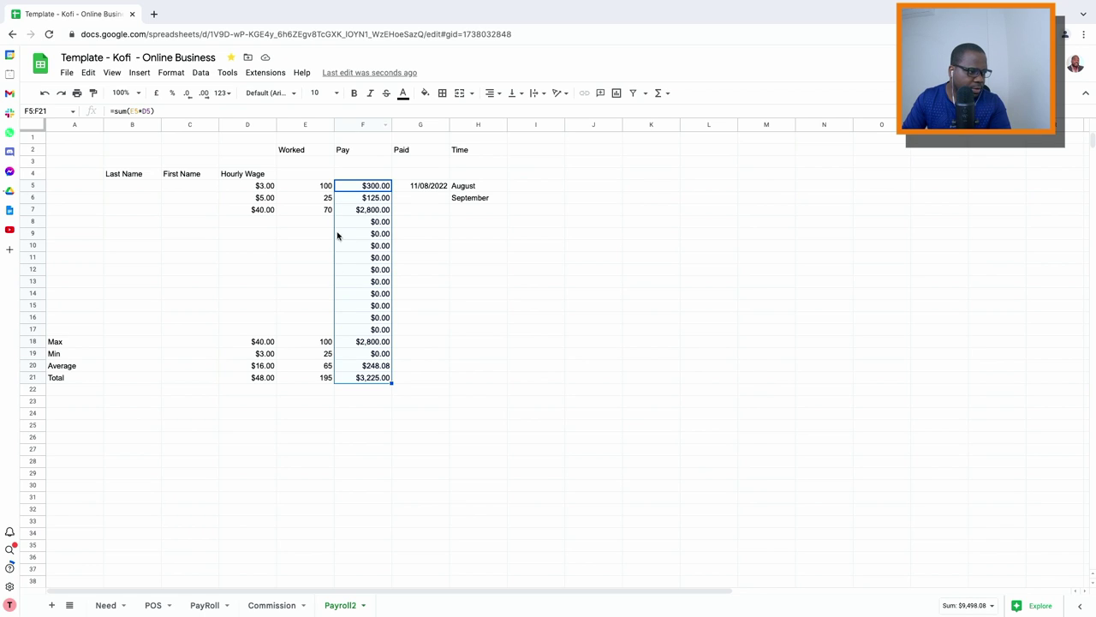
click(329, 270)
click(423, 234)
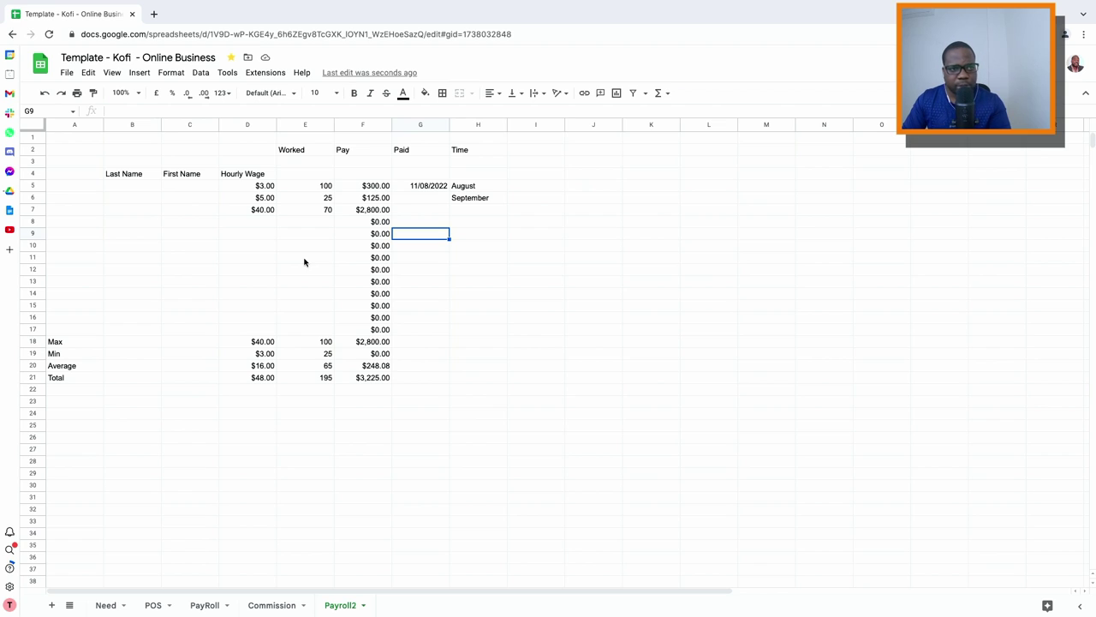
- Rename the blank PayRoll tab to Loan
click(204, 605)
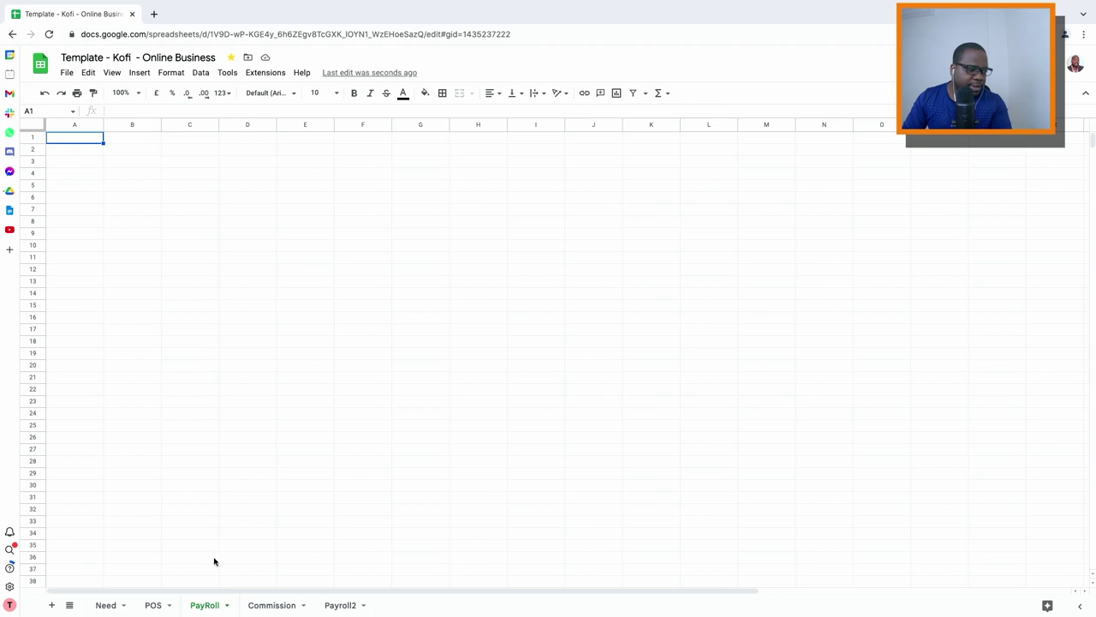
double_click(205, 604)
text(Loan)
key(Return)
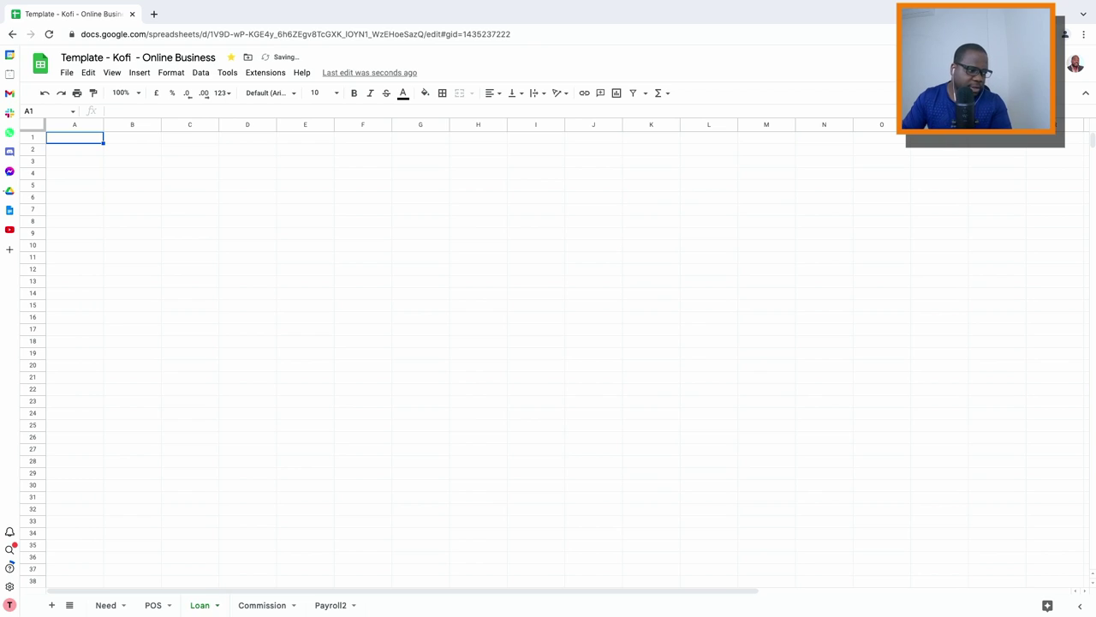